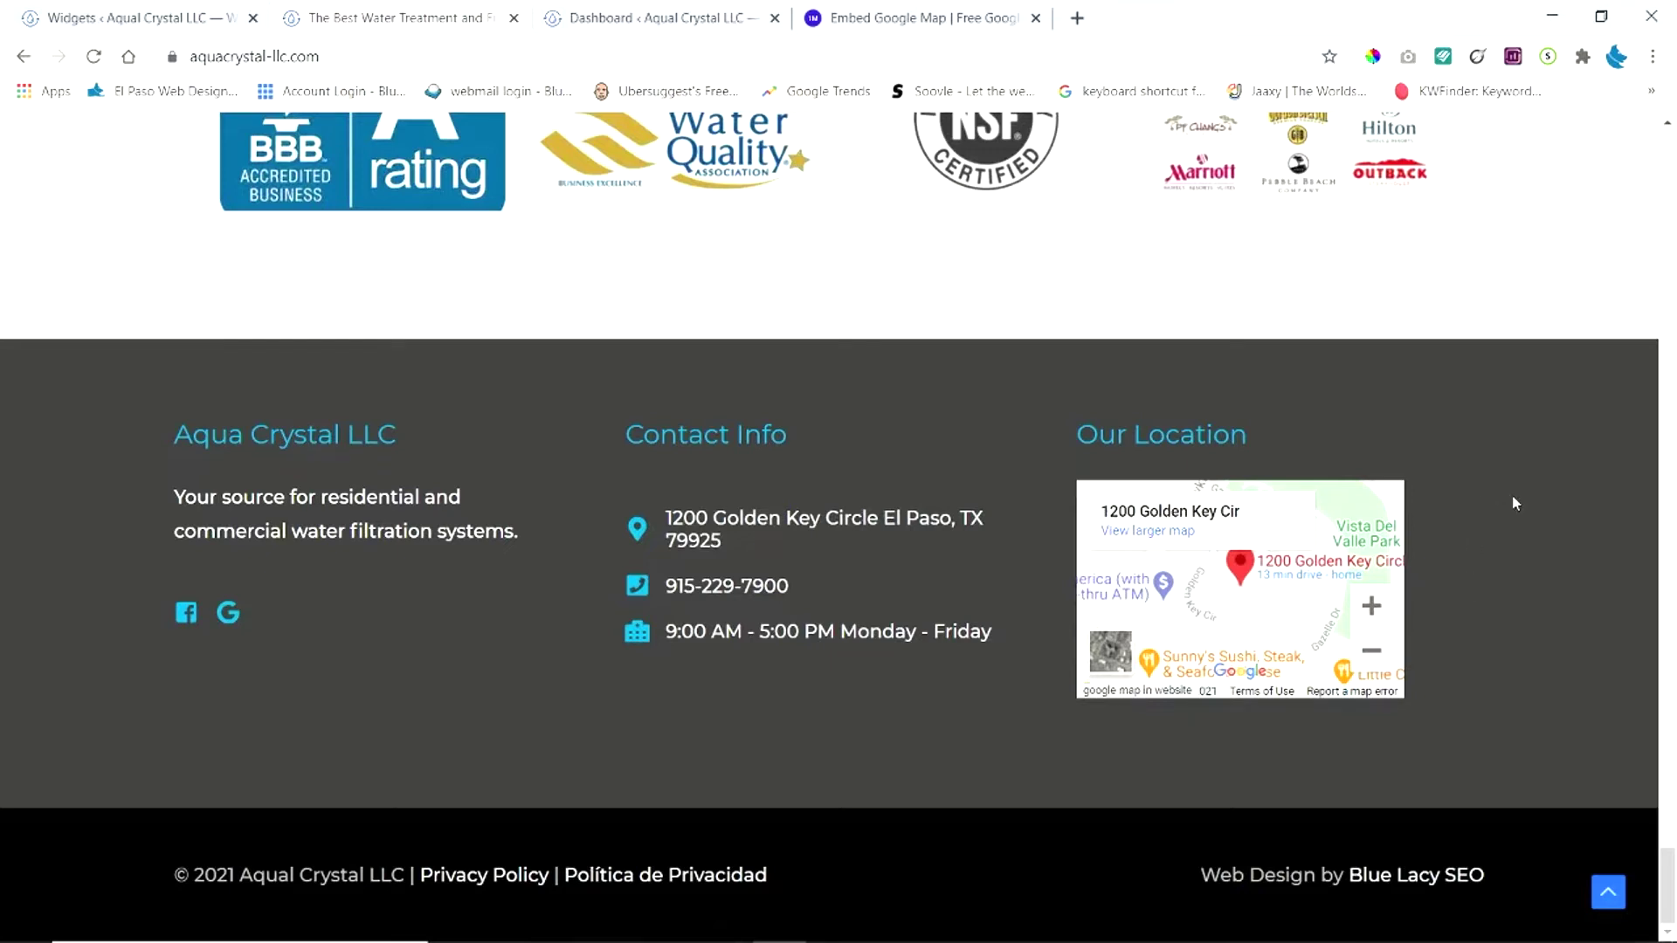
On the Widgets page, find Footer Widget Area 3 and demonstrate dragging a Text widget toward it
left_click(171, 23)
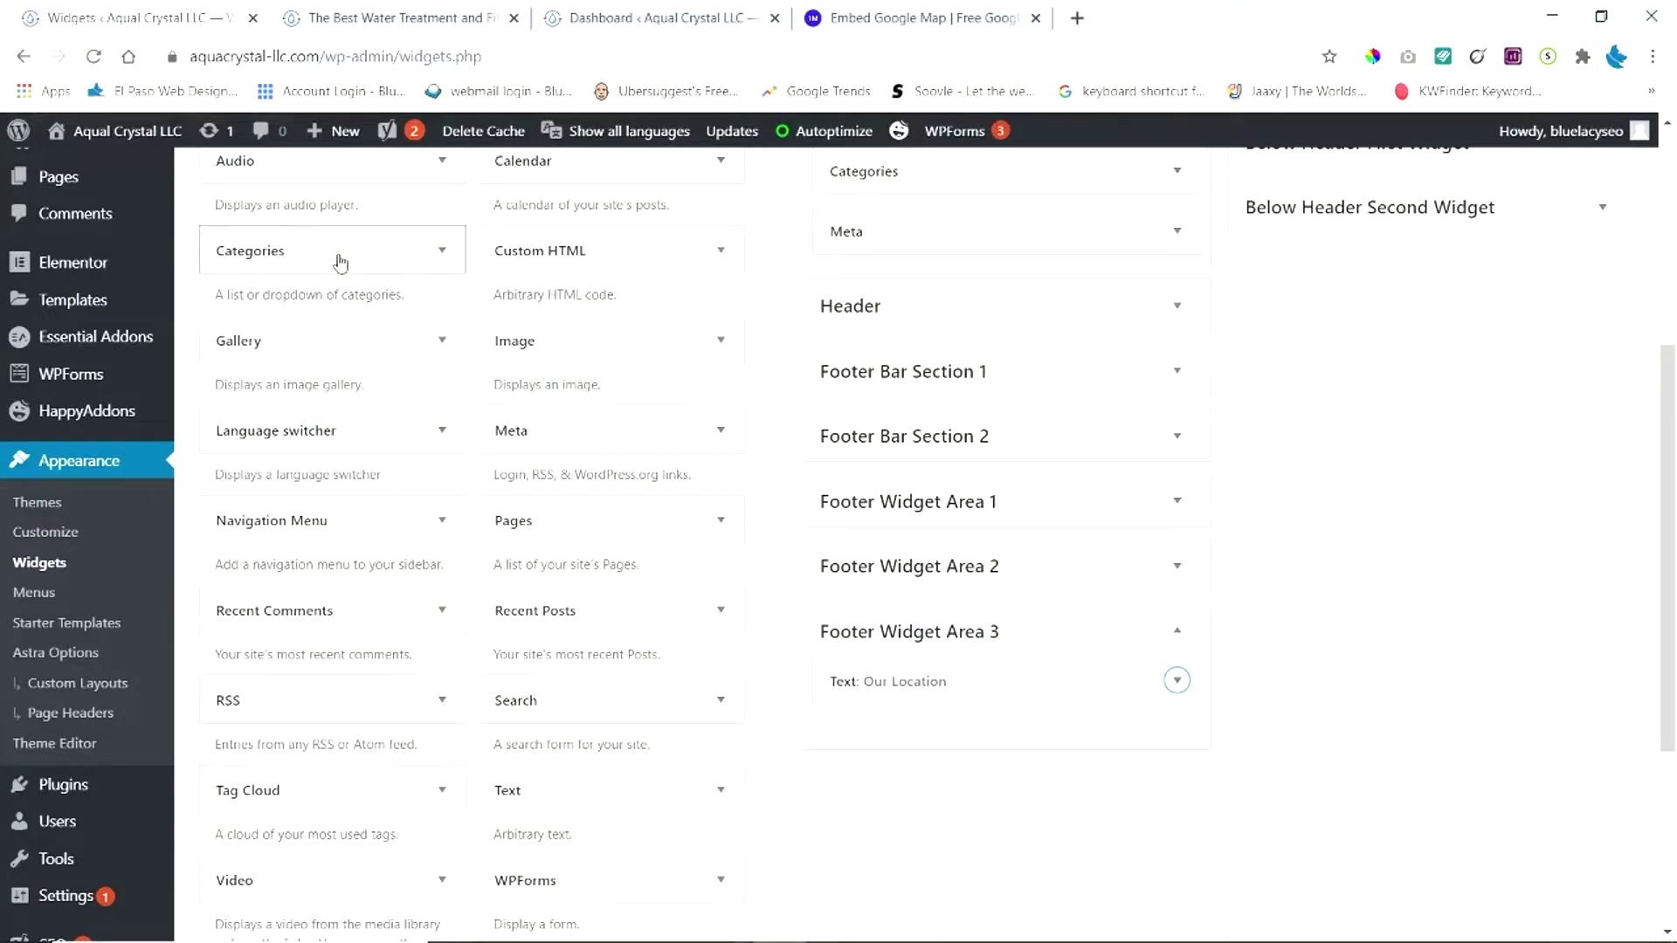
mouse_move(147, 298)
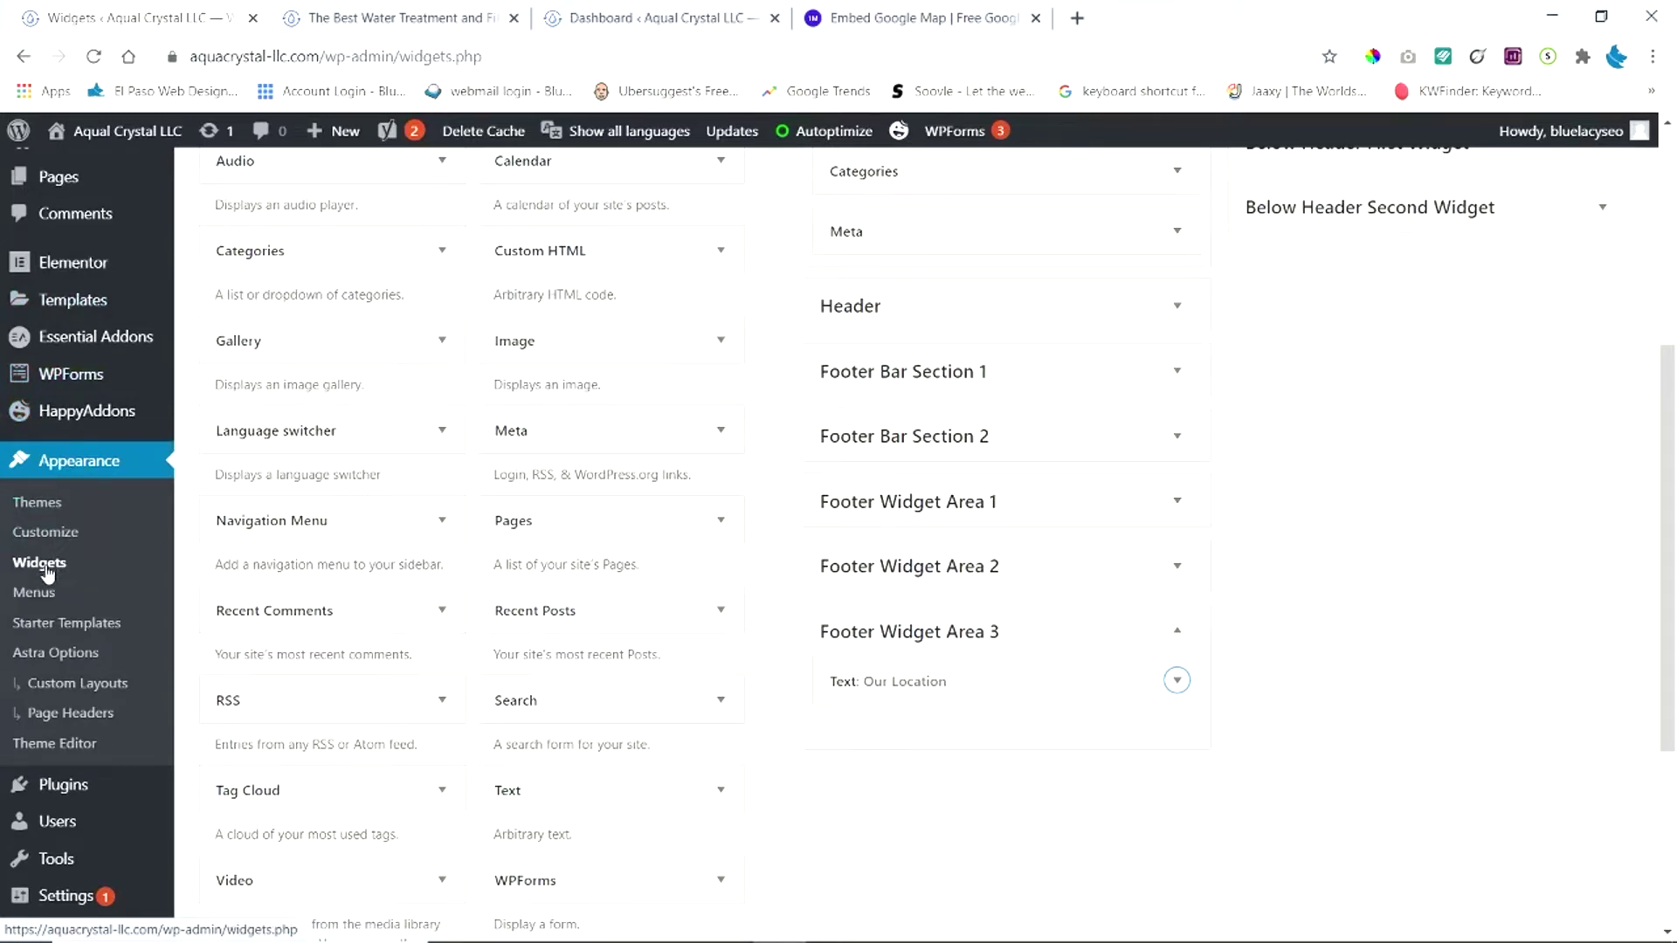
scroll(374, 492, "up", 3)
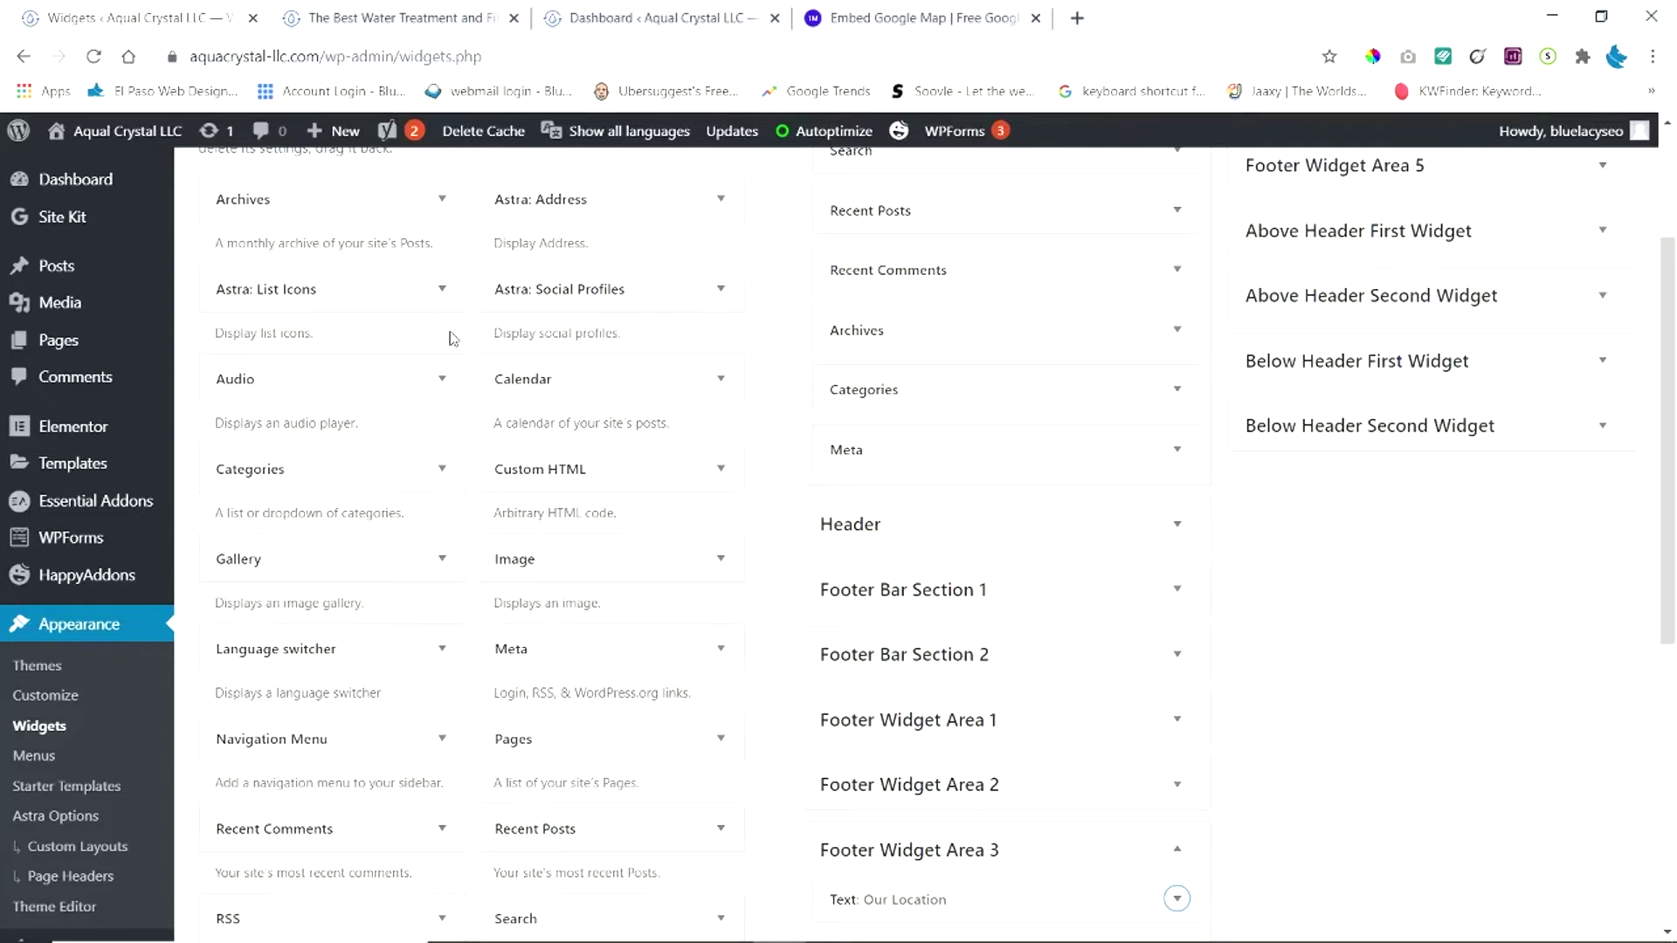
scroll(449, 337, "down", 4)
scroll(450, 341, "up", 1)
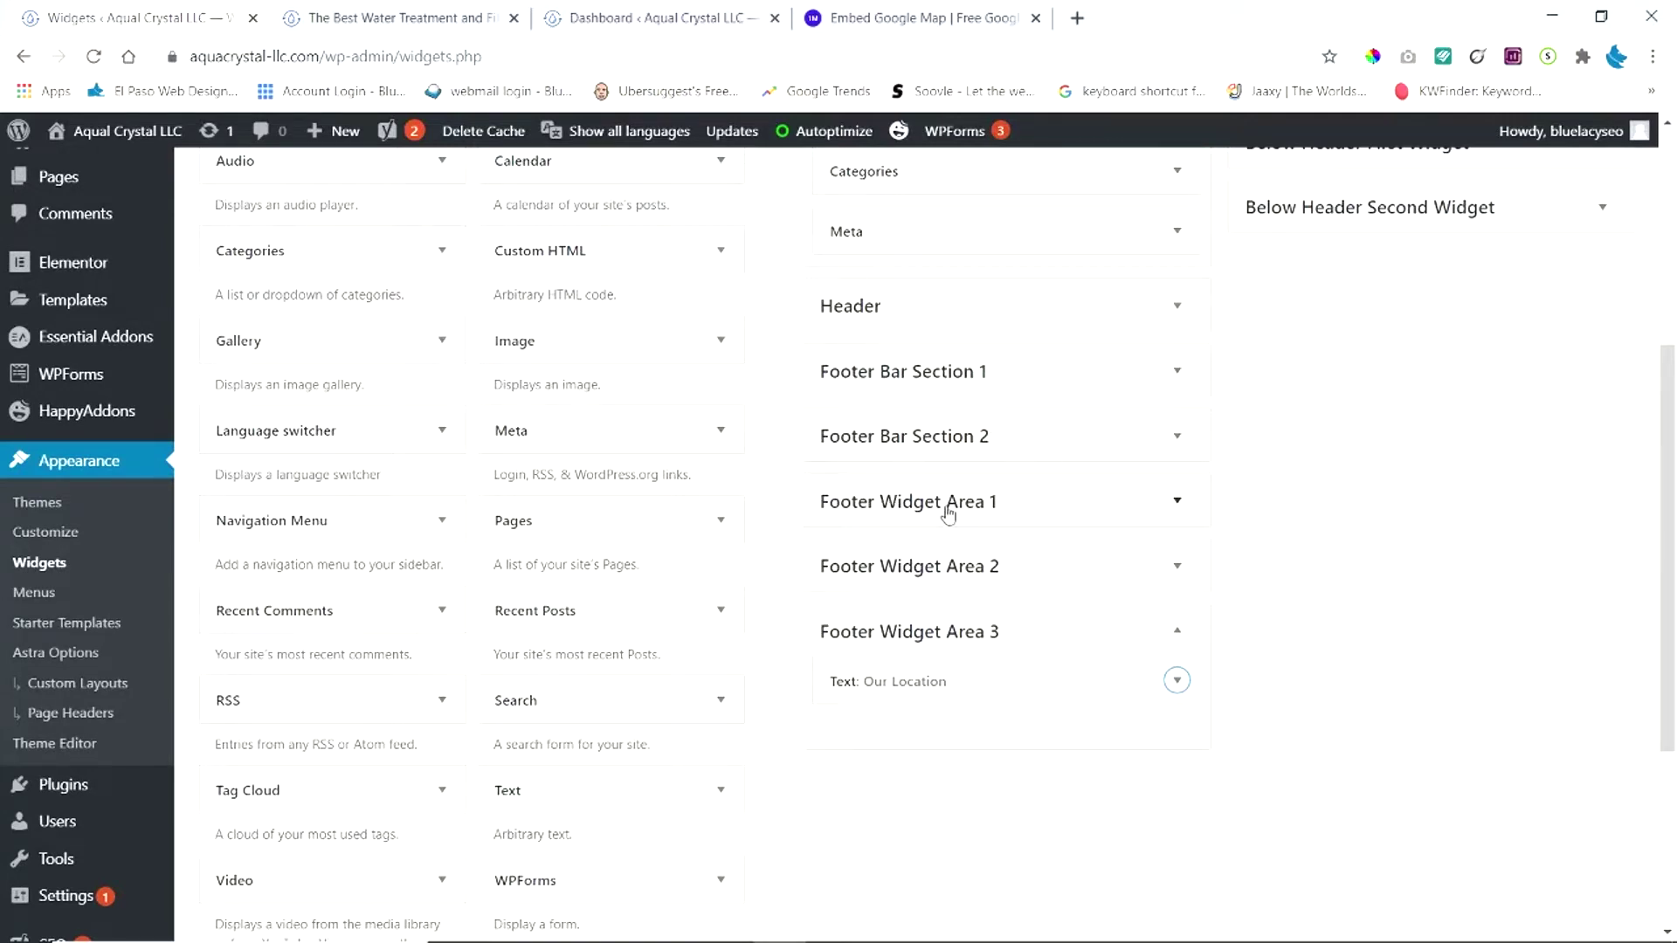
scroll(1263, 549, "up", 5)
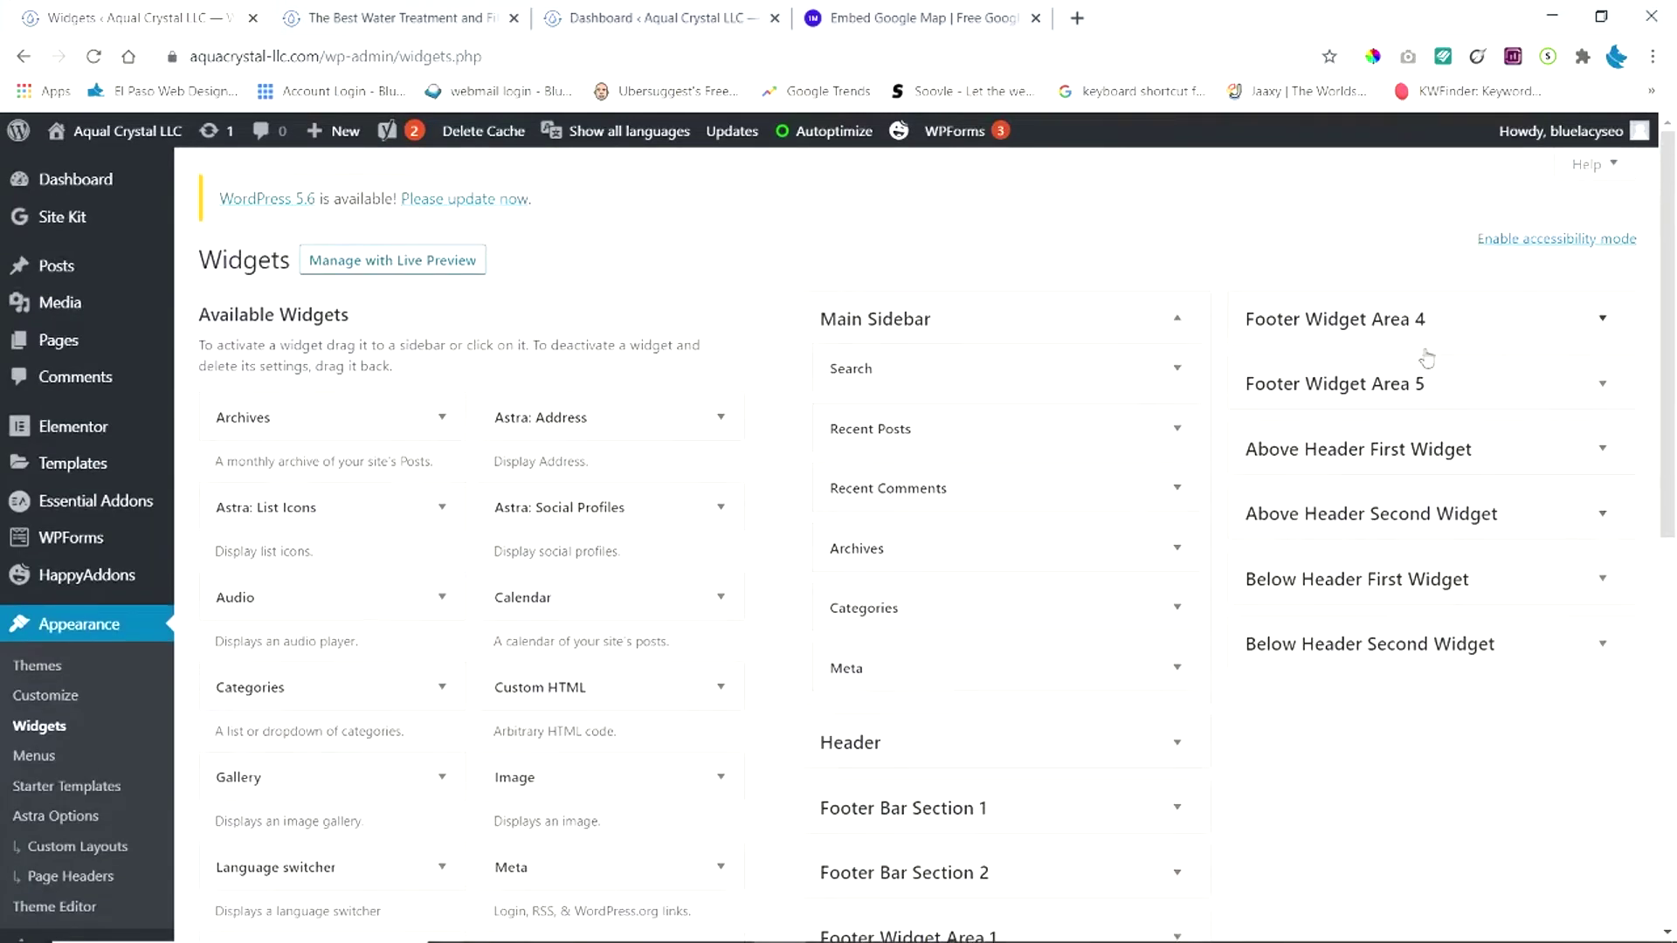
scroll(1345, 410, "down", 5)
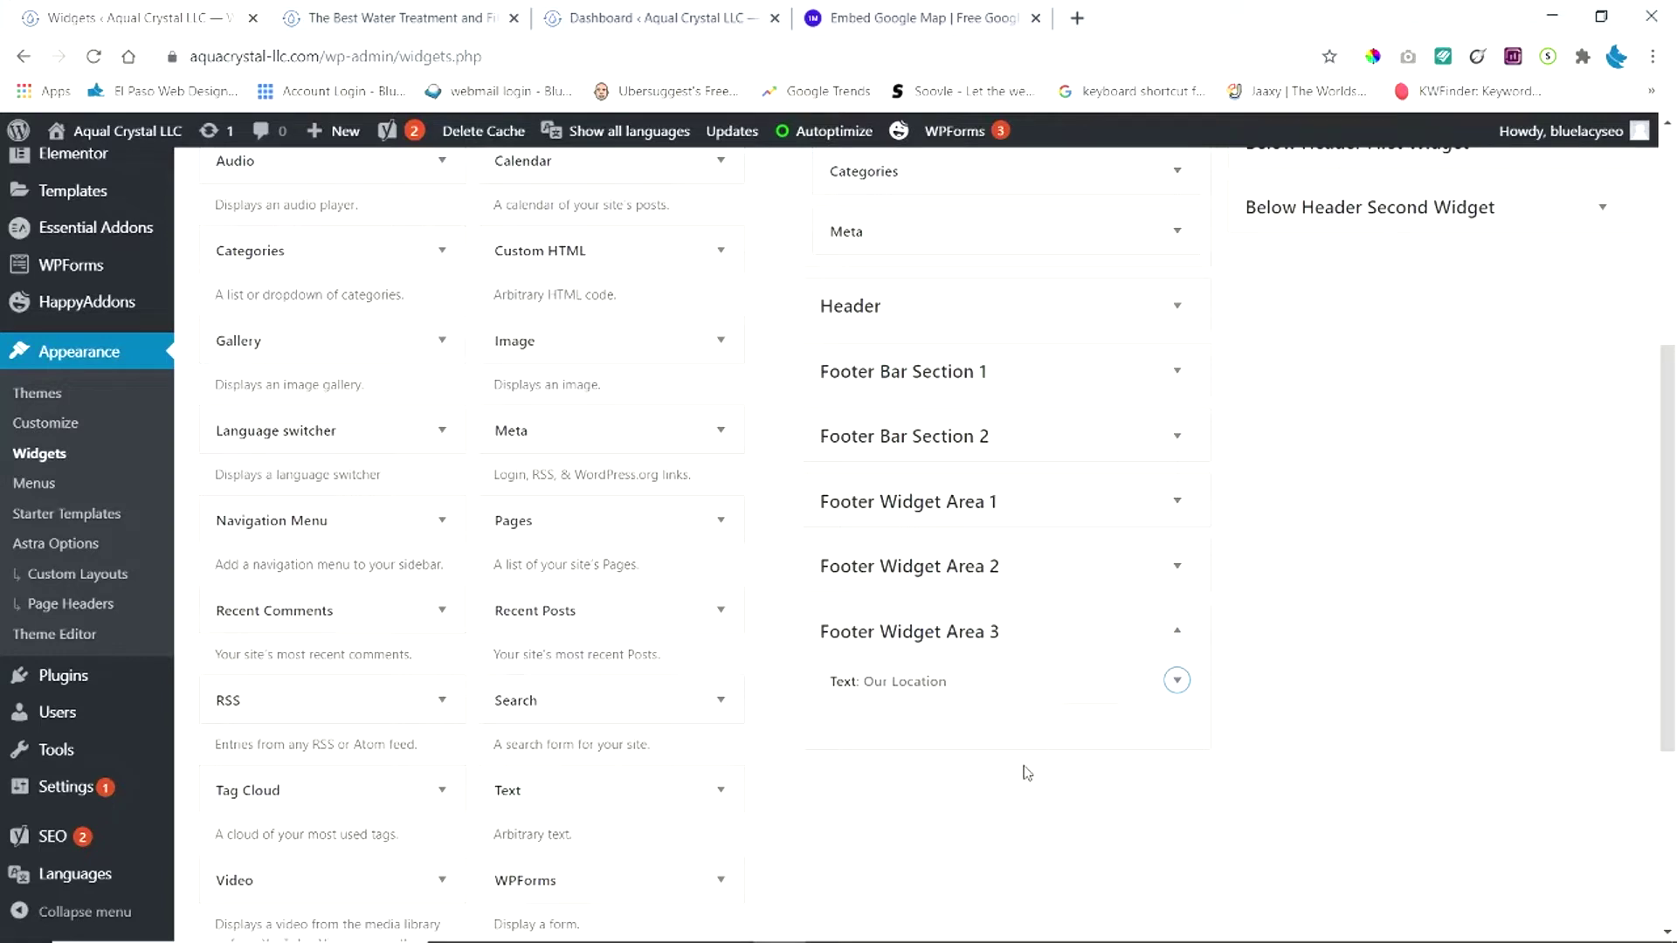
scroll(1027, 773, "down", 1)
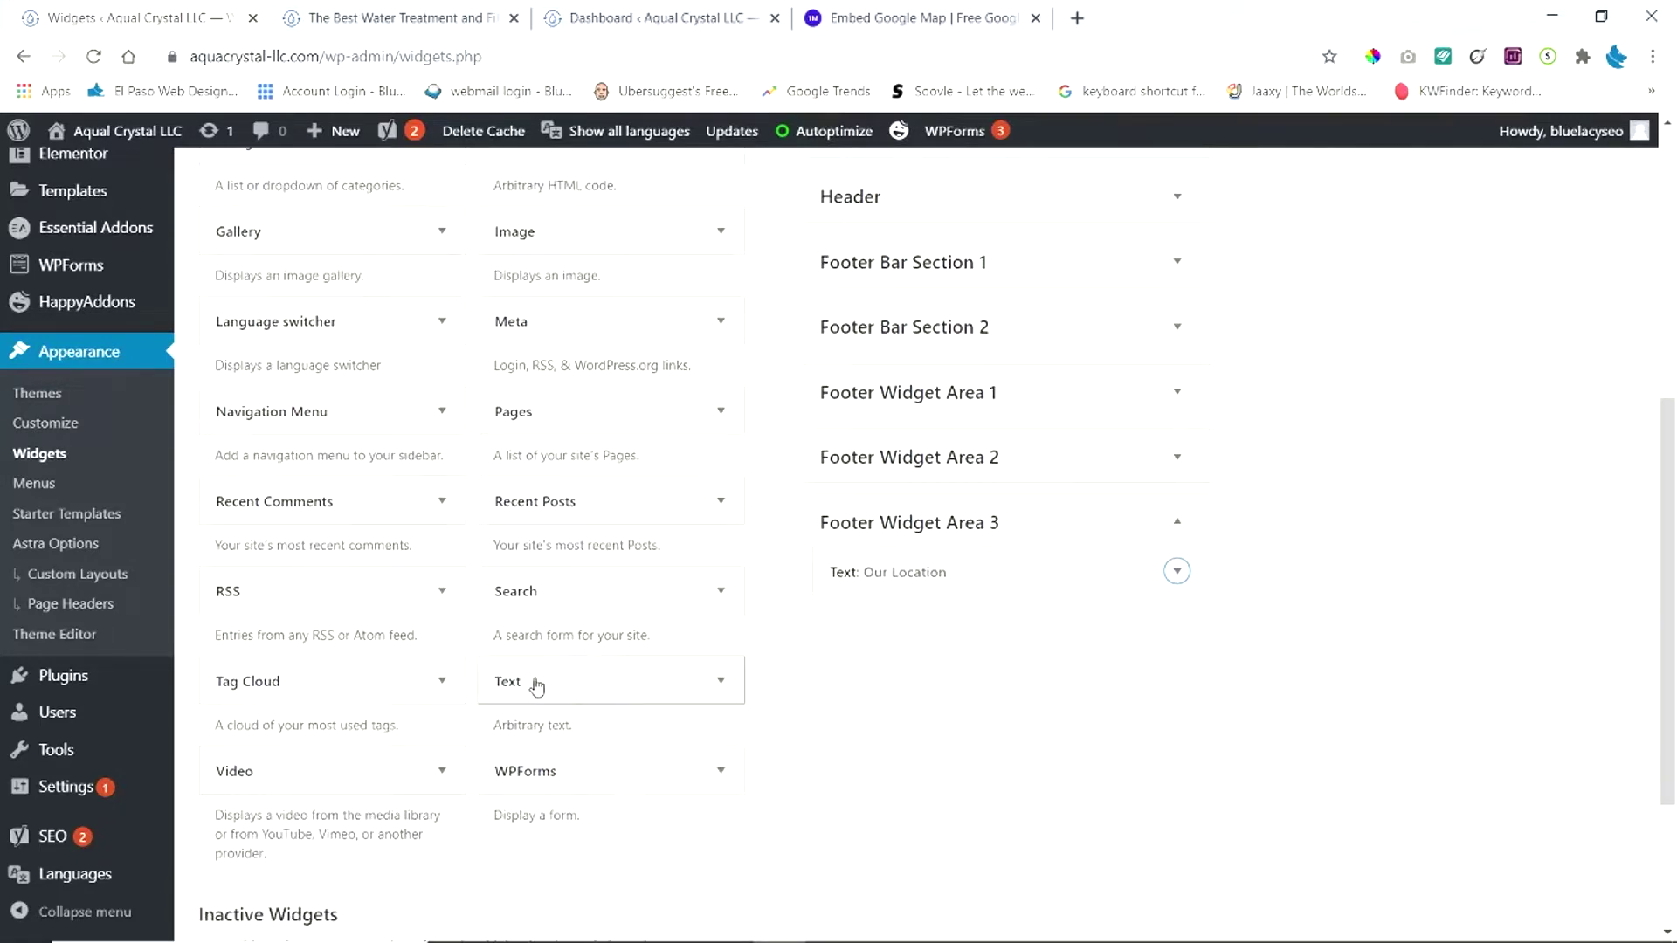
mouse_move(539, 687)
left_mouse_down()
mouse_move(802, 709)
mouse_move(857, 625)
mouse_move(557, 693)
mouse_move(506, 682)
mouse_move(535, 685)
left_mouse_up()
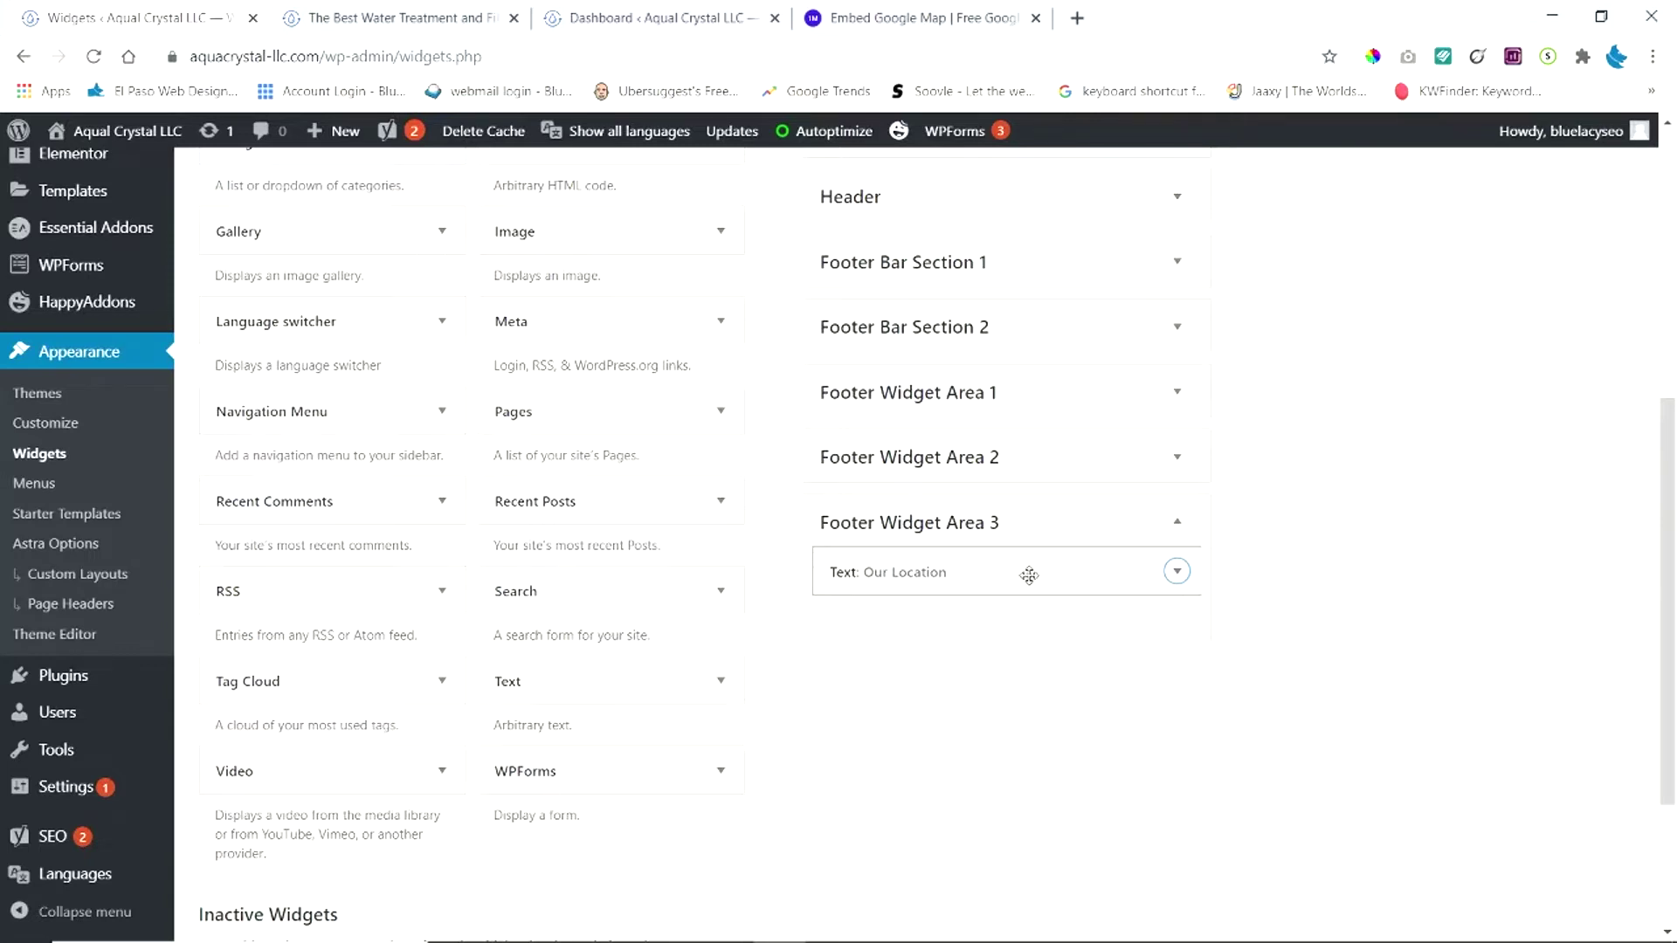
Paste the business's El Paso street address into 1Map's address field and pick the matching suggestion
left_click(909, 21)
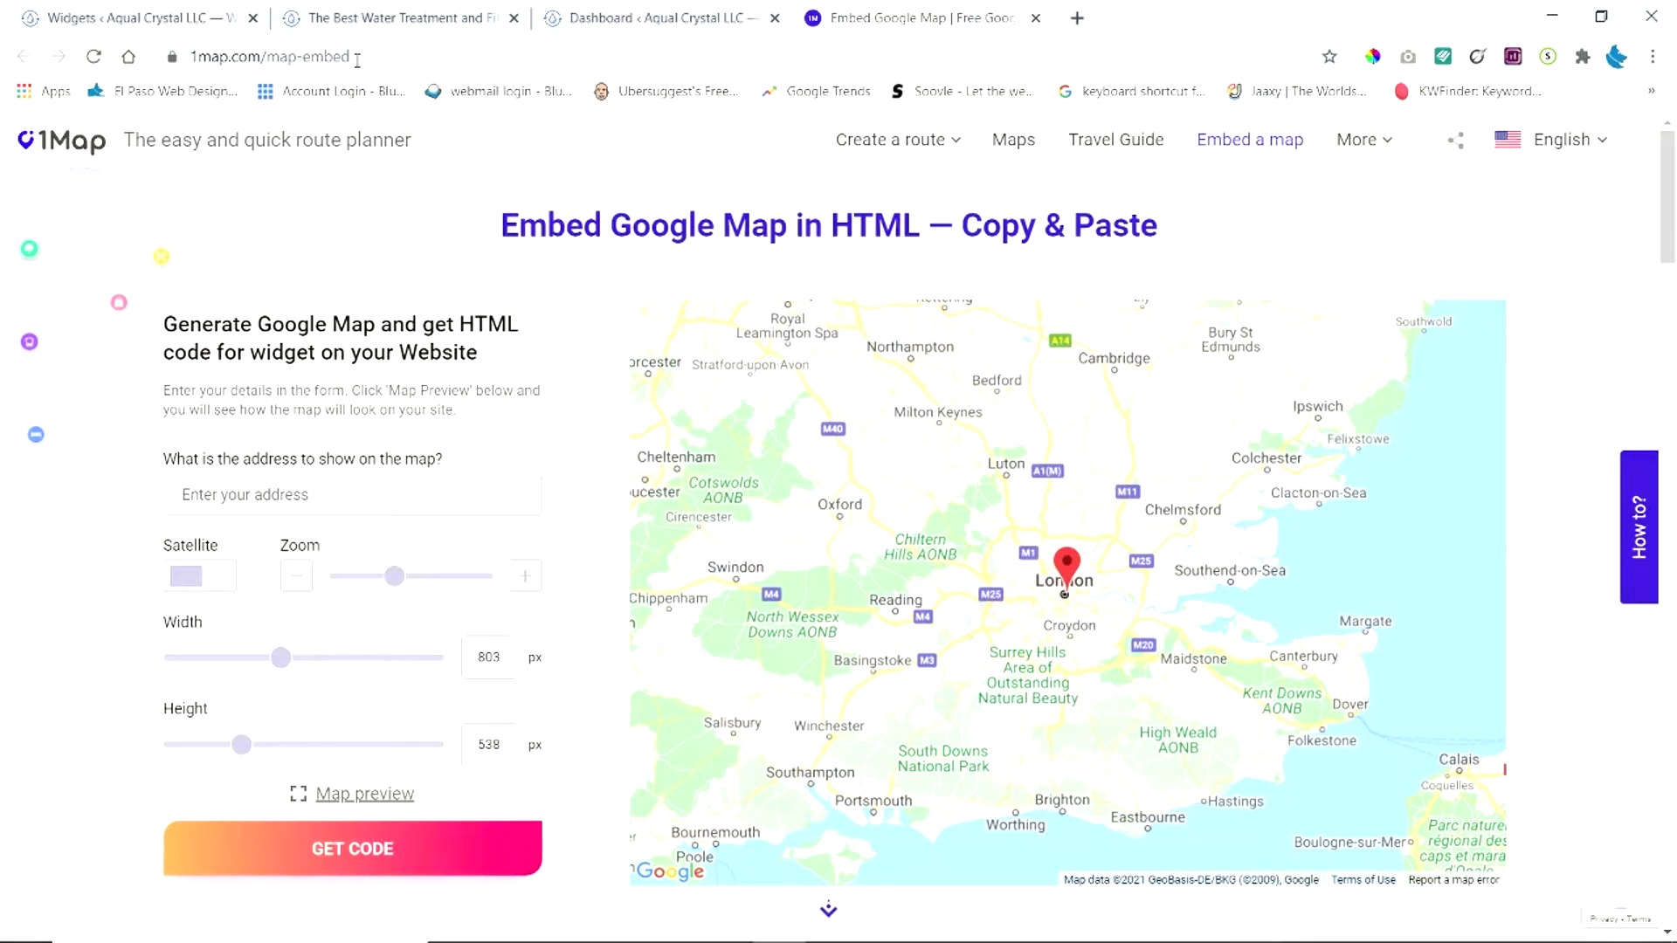
scroll(340, 437, "down", 1)
scroll(400, 365, "up", 1)
left_click(206, 504)
right_click(200, 502)
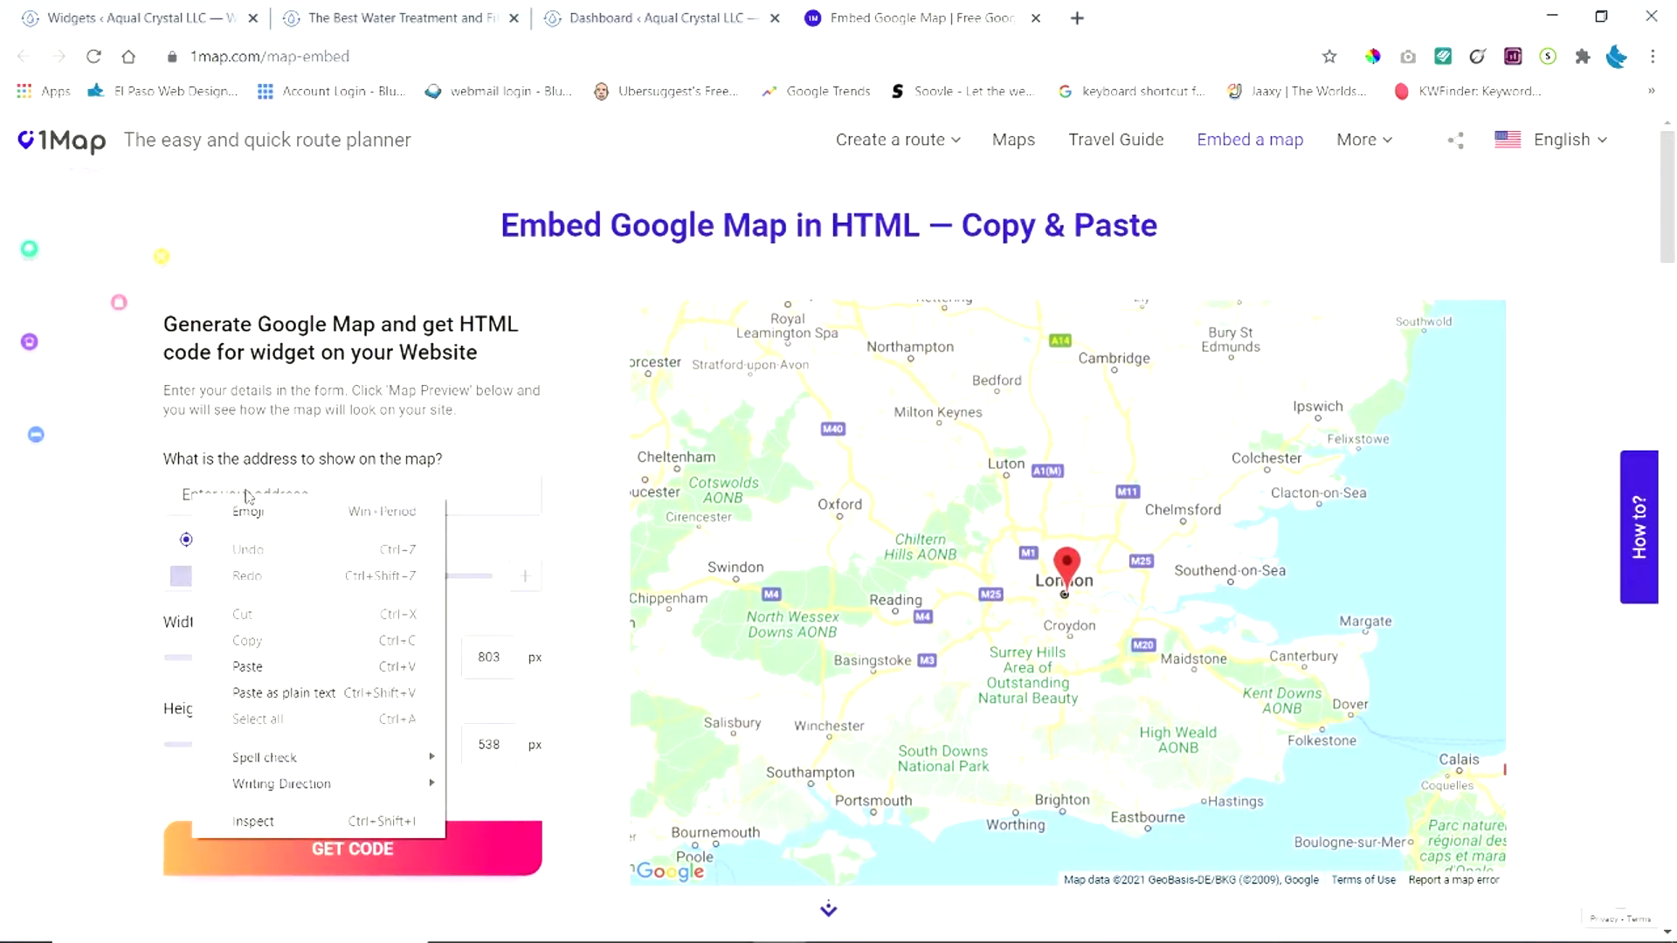
left_click(248, 680)
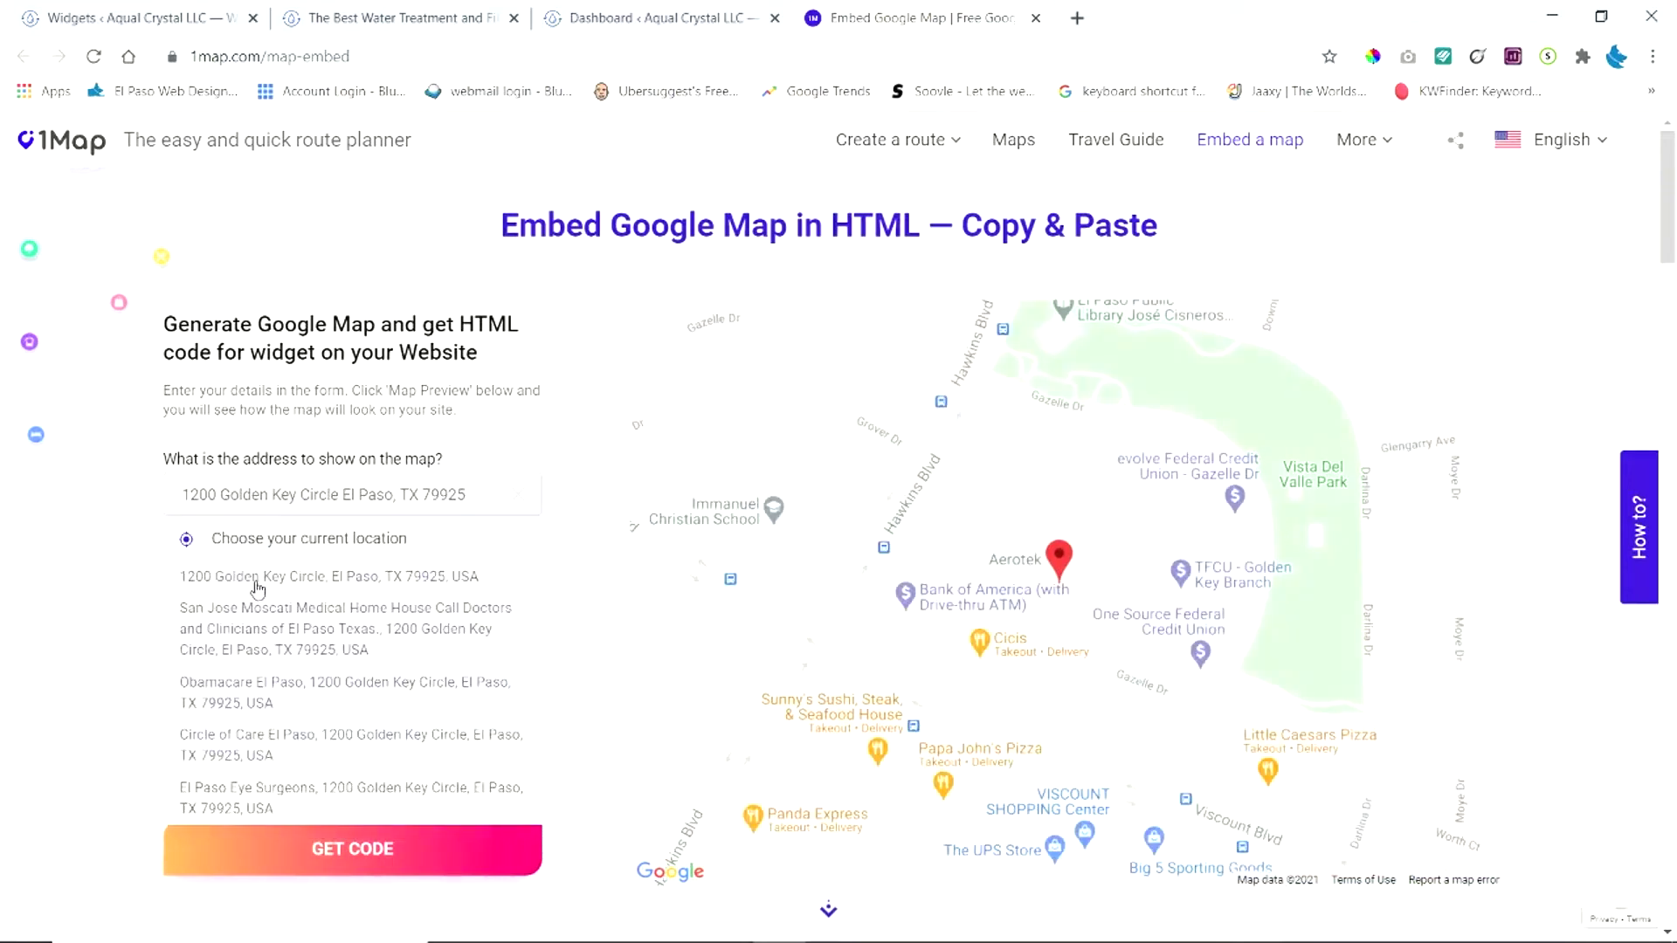
left_click(255, 579)
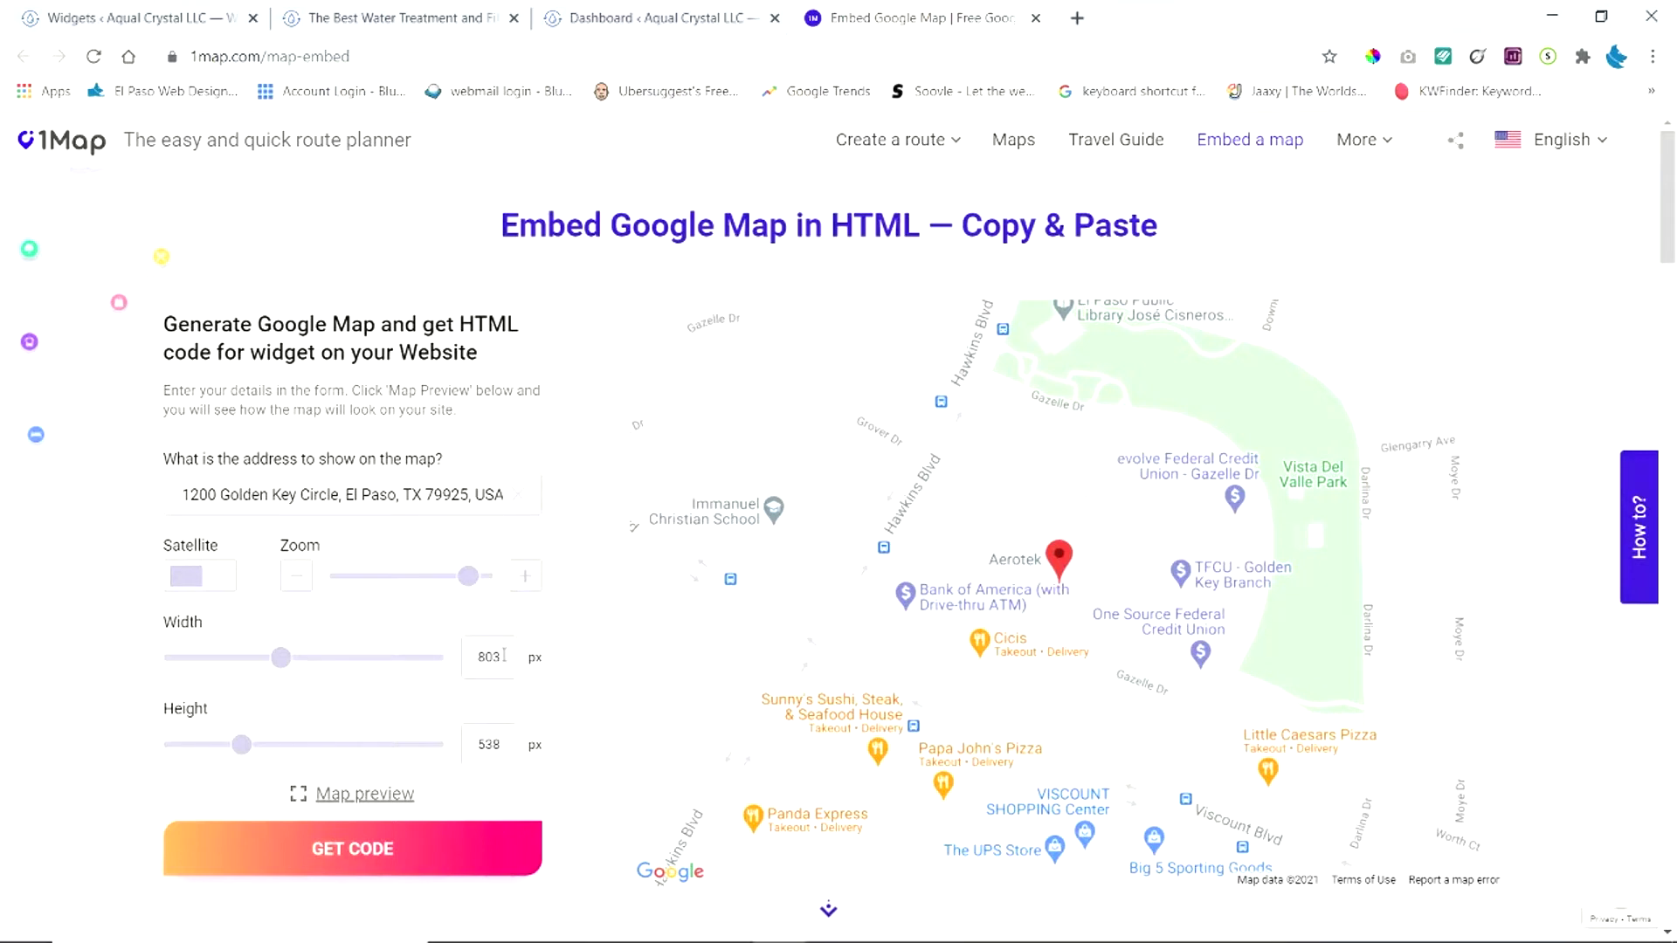
Set the map to width 300 and height 200, then preview it and close the preview
left_click_drag(504, 655, 464, 655)
type("300")
left_click_drag(507, 746, 463, 752)
type("200")
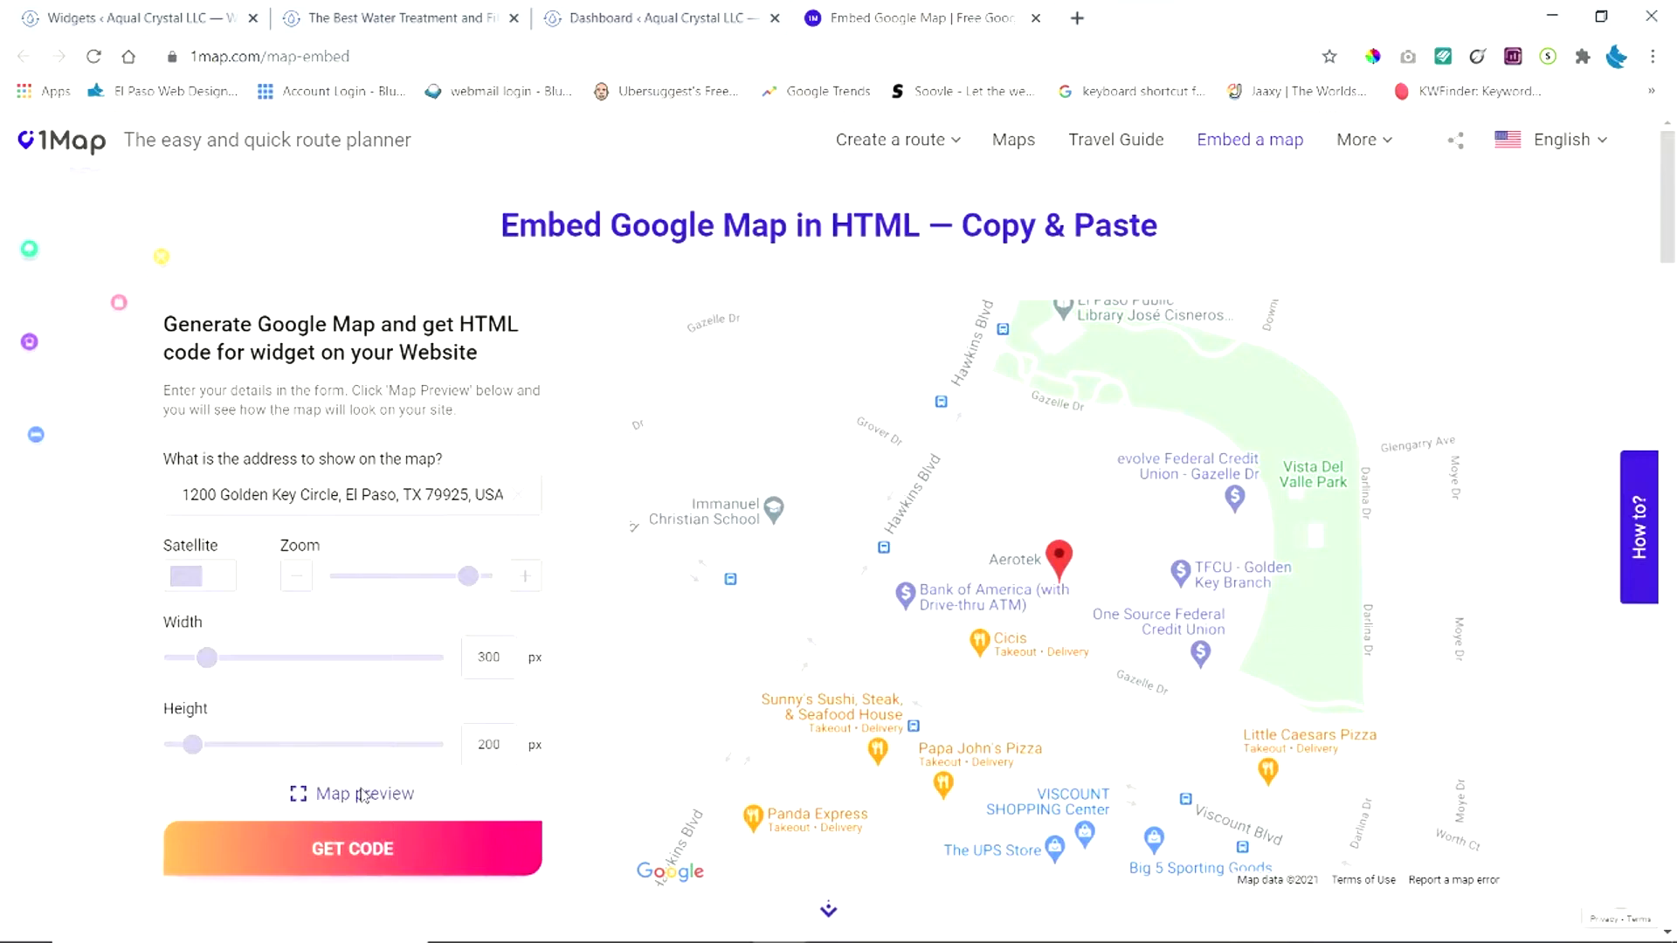
left_click(360, 791)
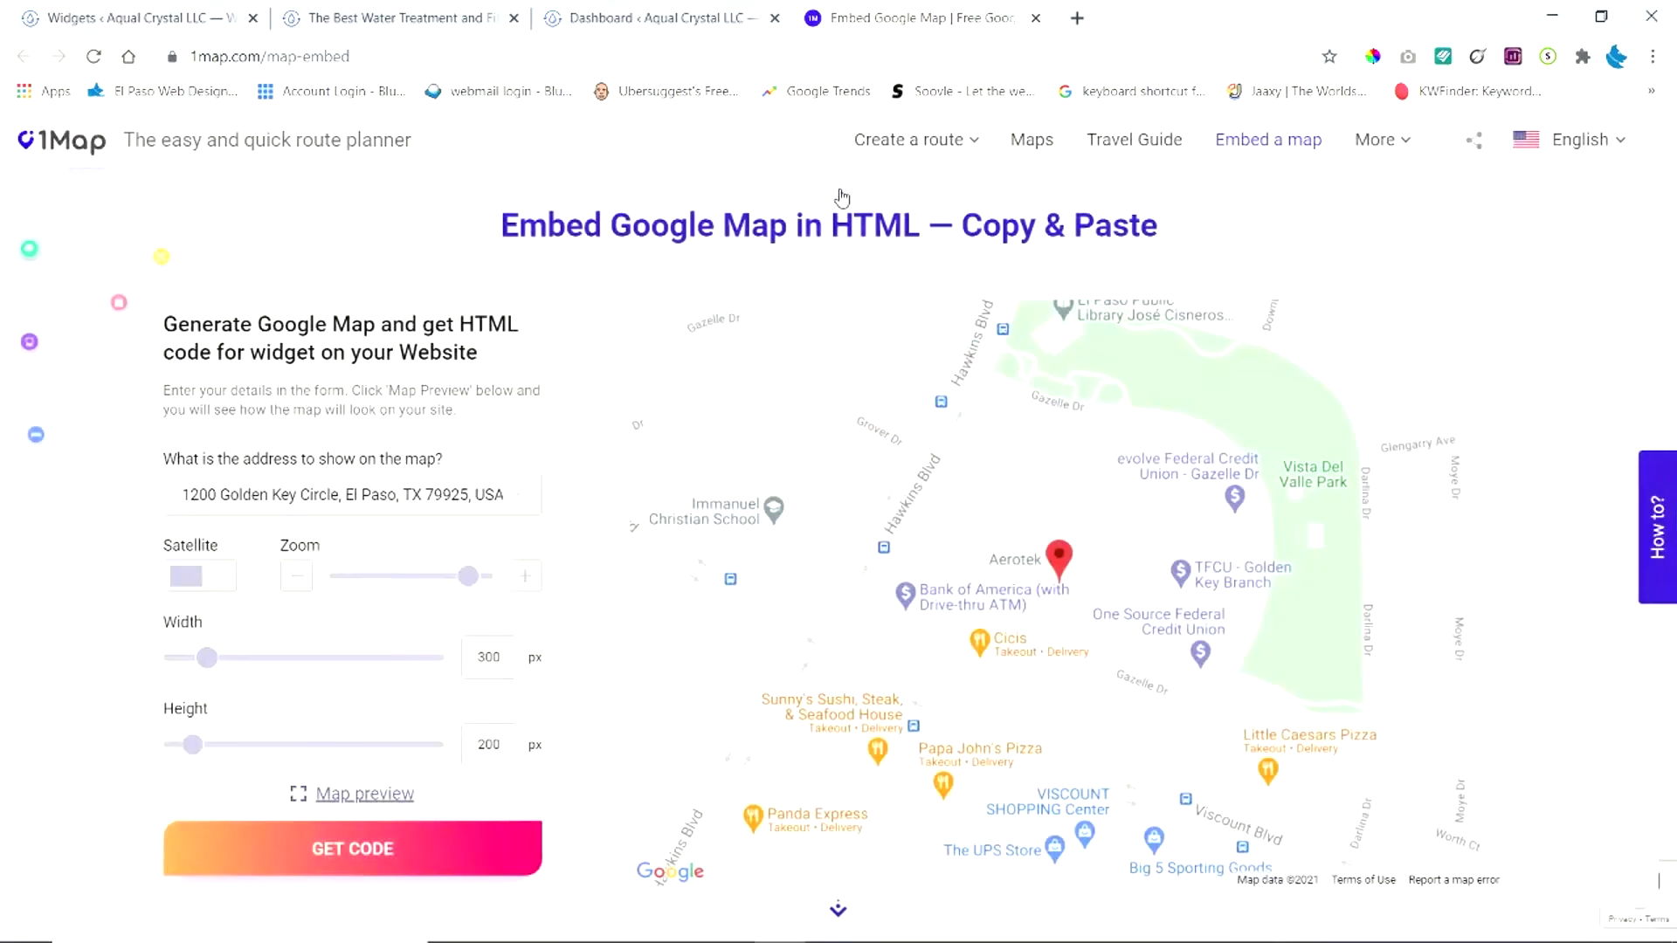
left_click(838, 193)
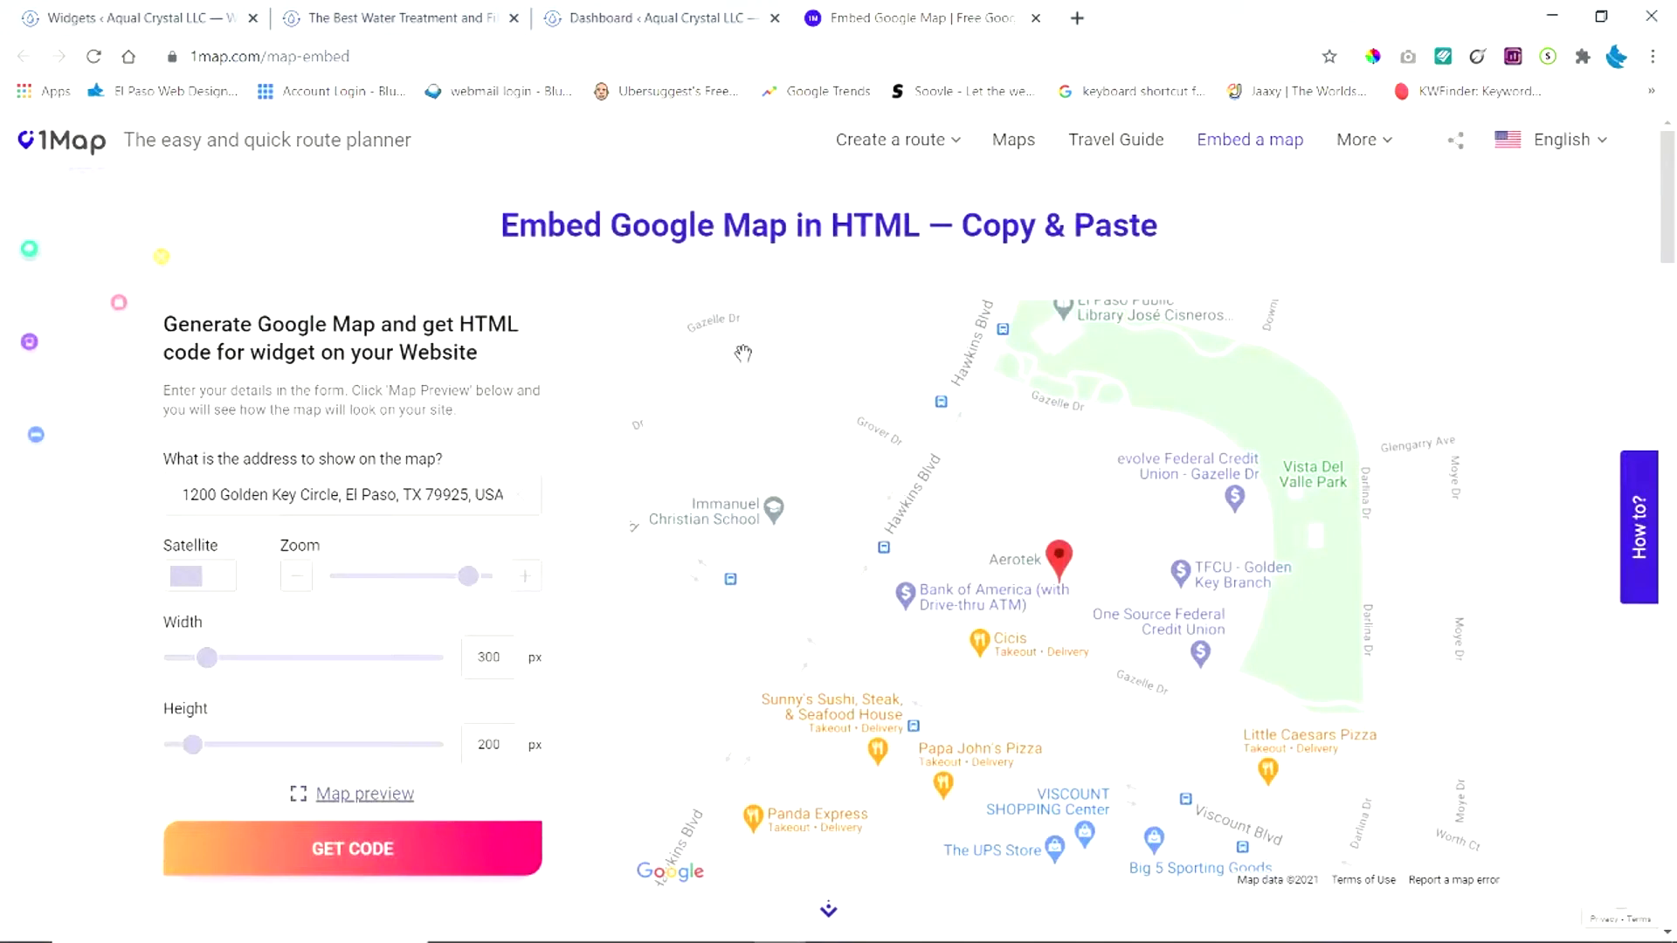
Generate the 300 × 200 El Paso map's embed code, copy it to the clipboard, and close the dialog
left_click(352, 851)
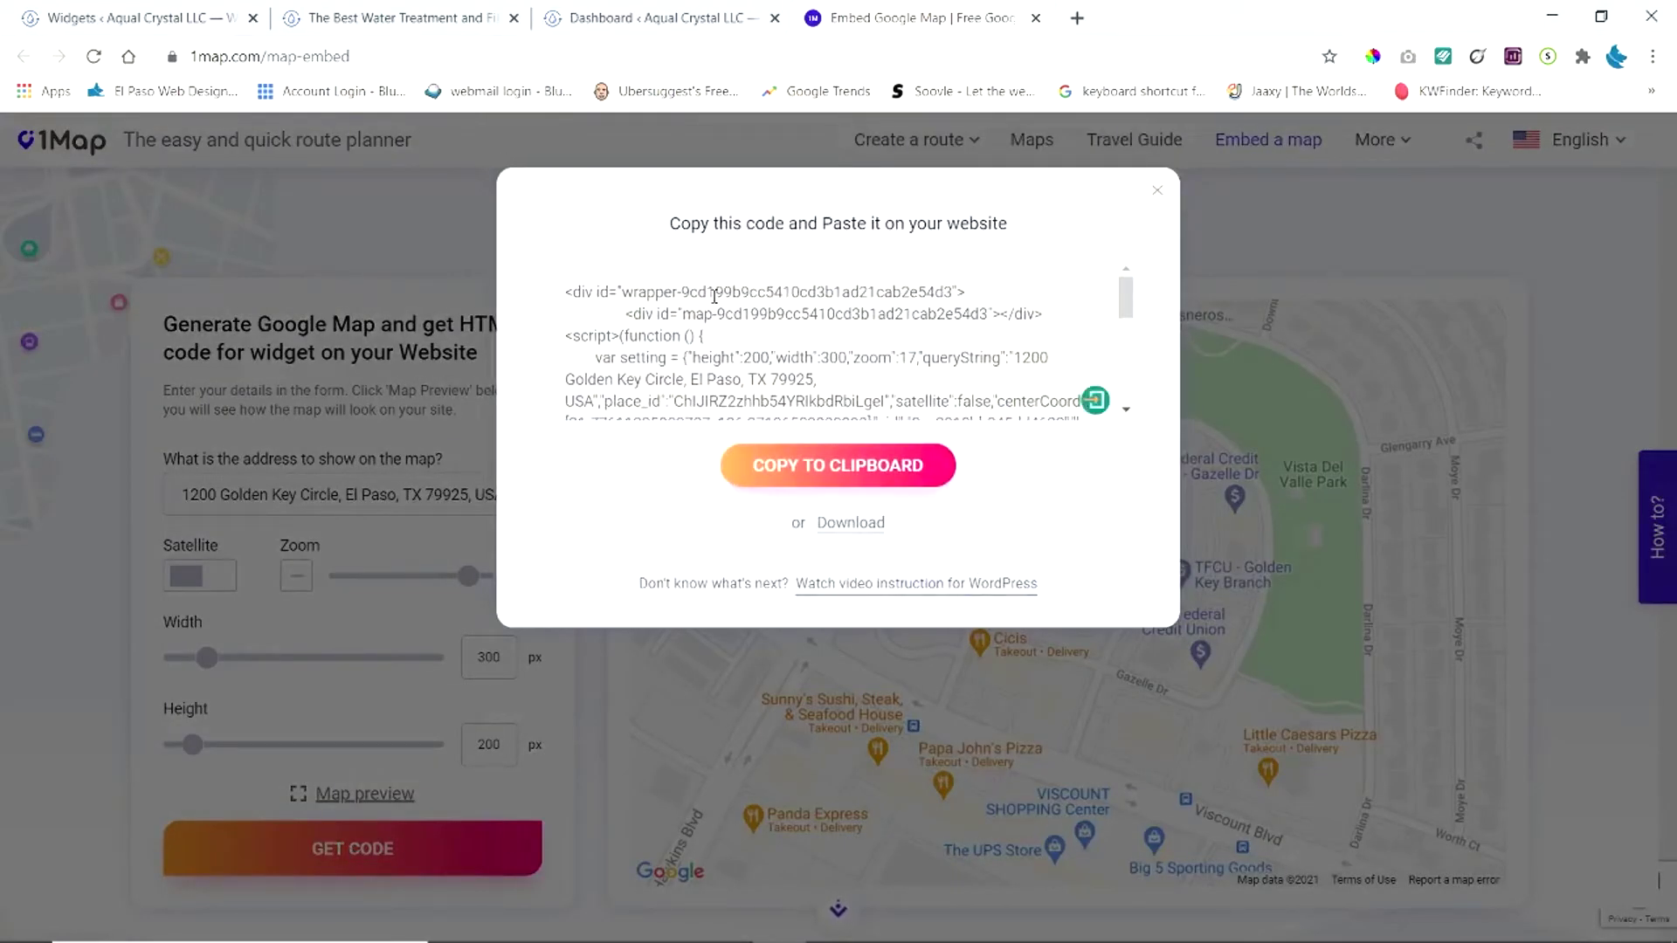
mouse_move(1118, 293)
left_mouse_down()
mouse_move(1111, 400)
mouse_move(1124, 292)
left_mouse_up()
left_click(812, 472)
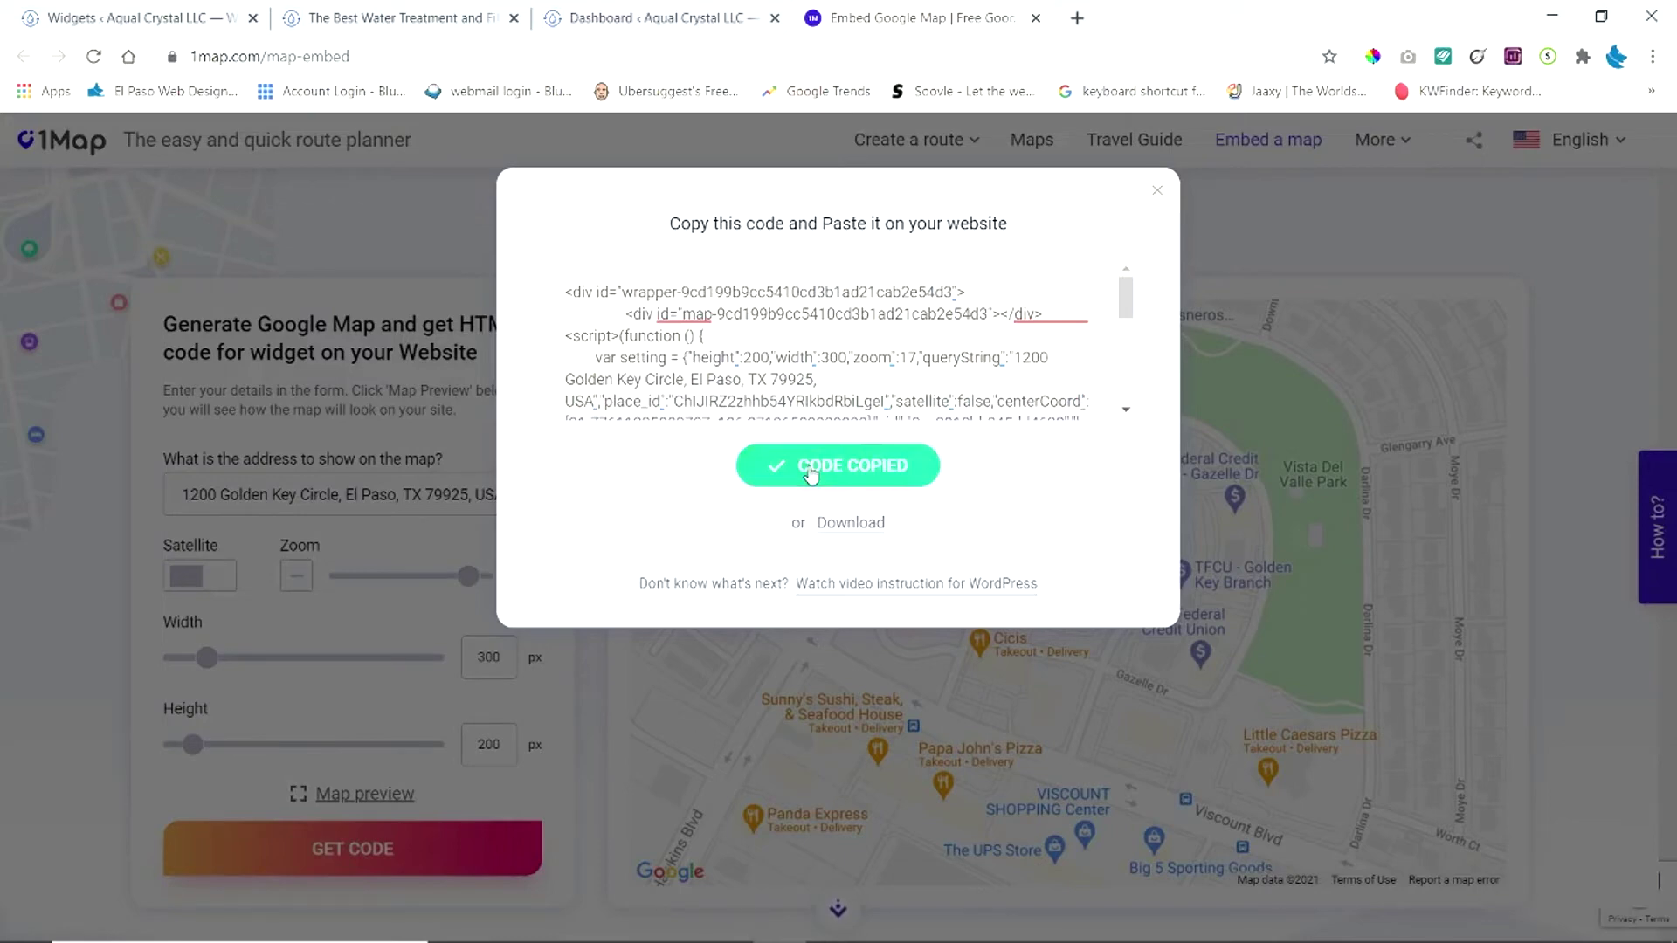
left_click(1158, 193)
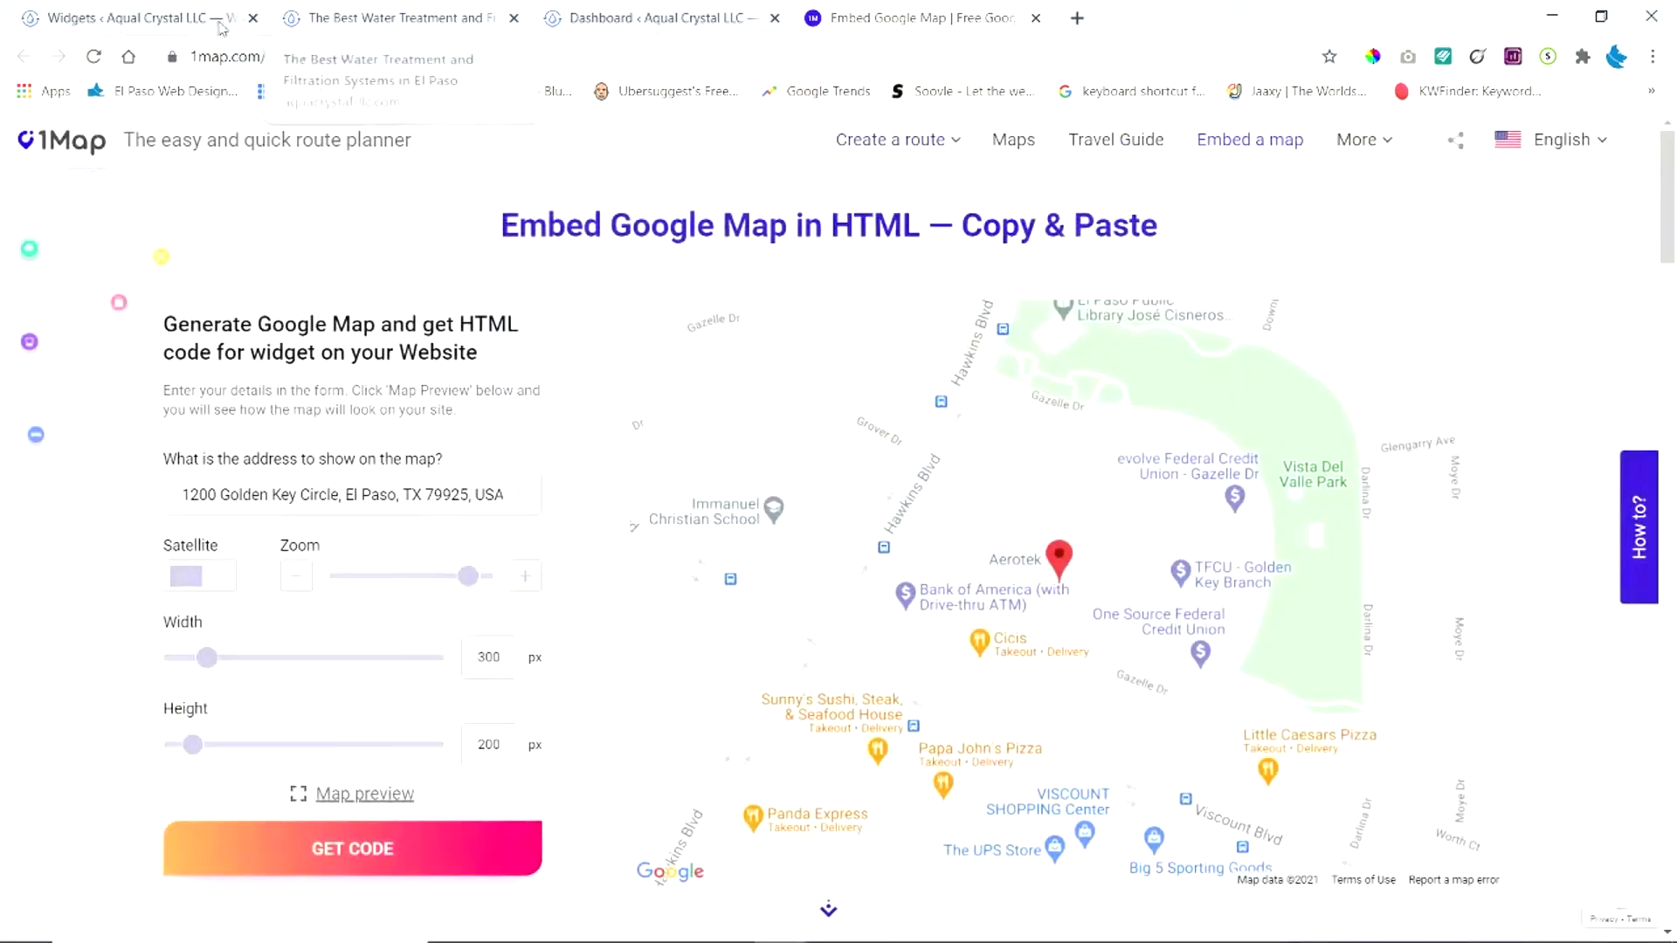
Confirm the Our Location widget's Text view holds the 300 × 200 map embed code, then go to the Dashboard
left_click(179, 26)
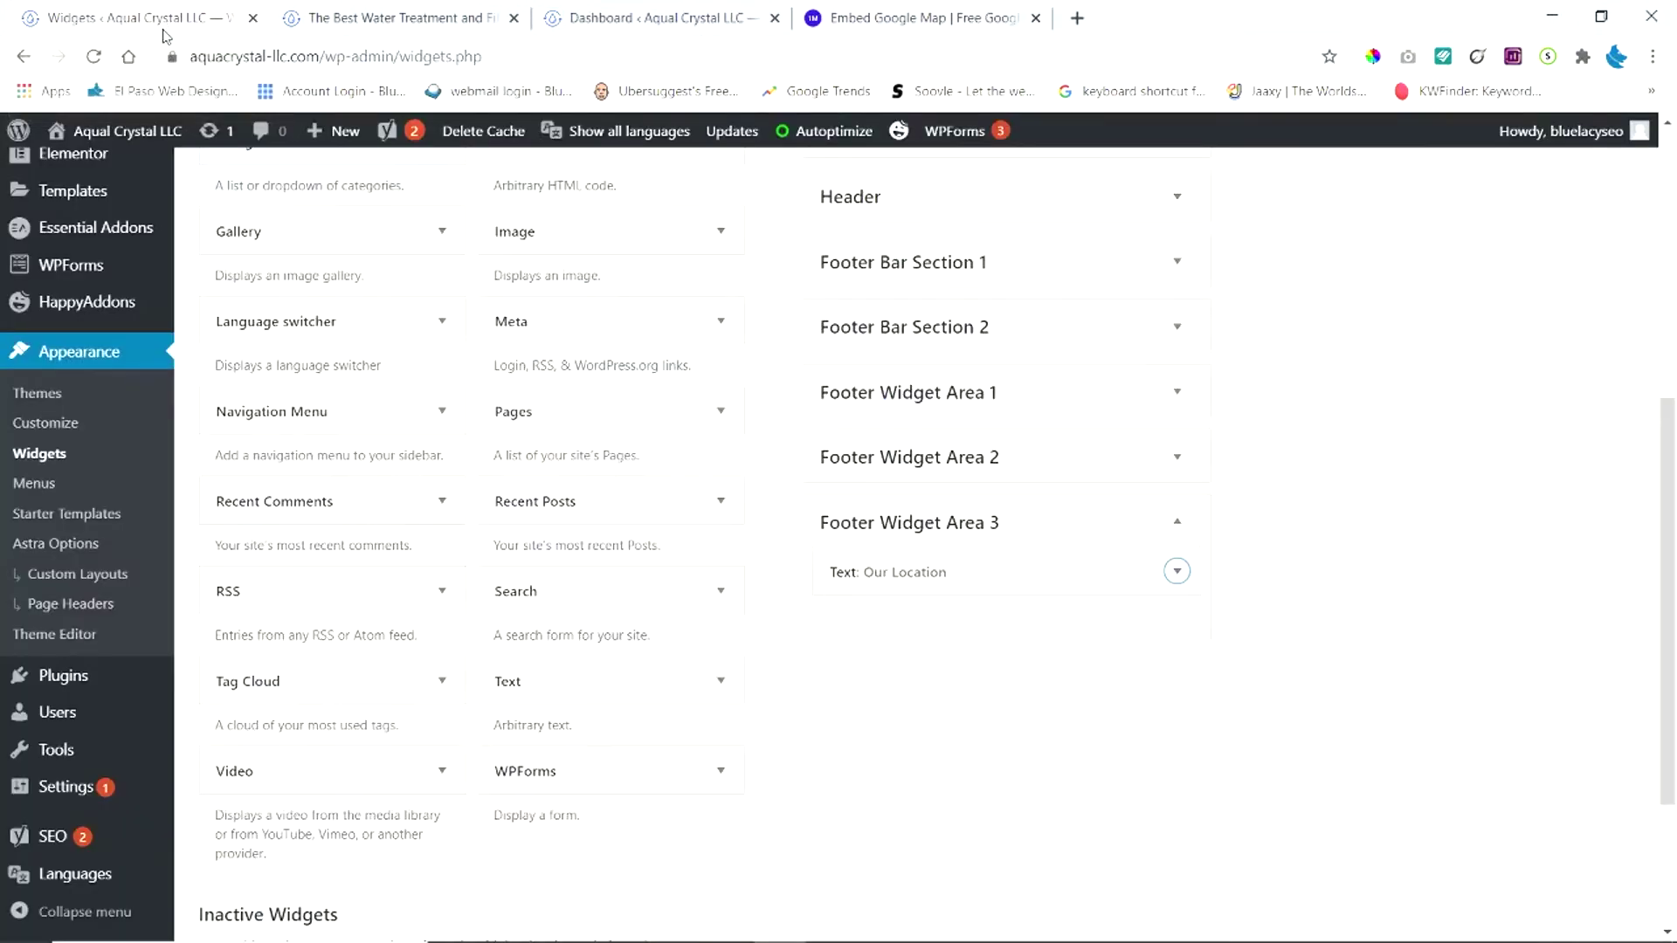
left_click(1177, 571)
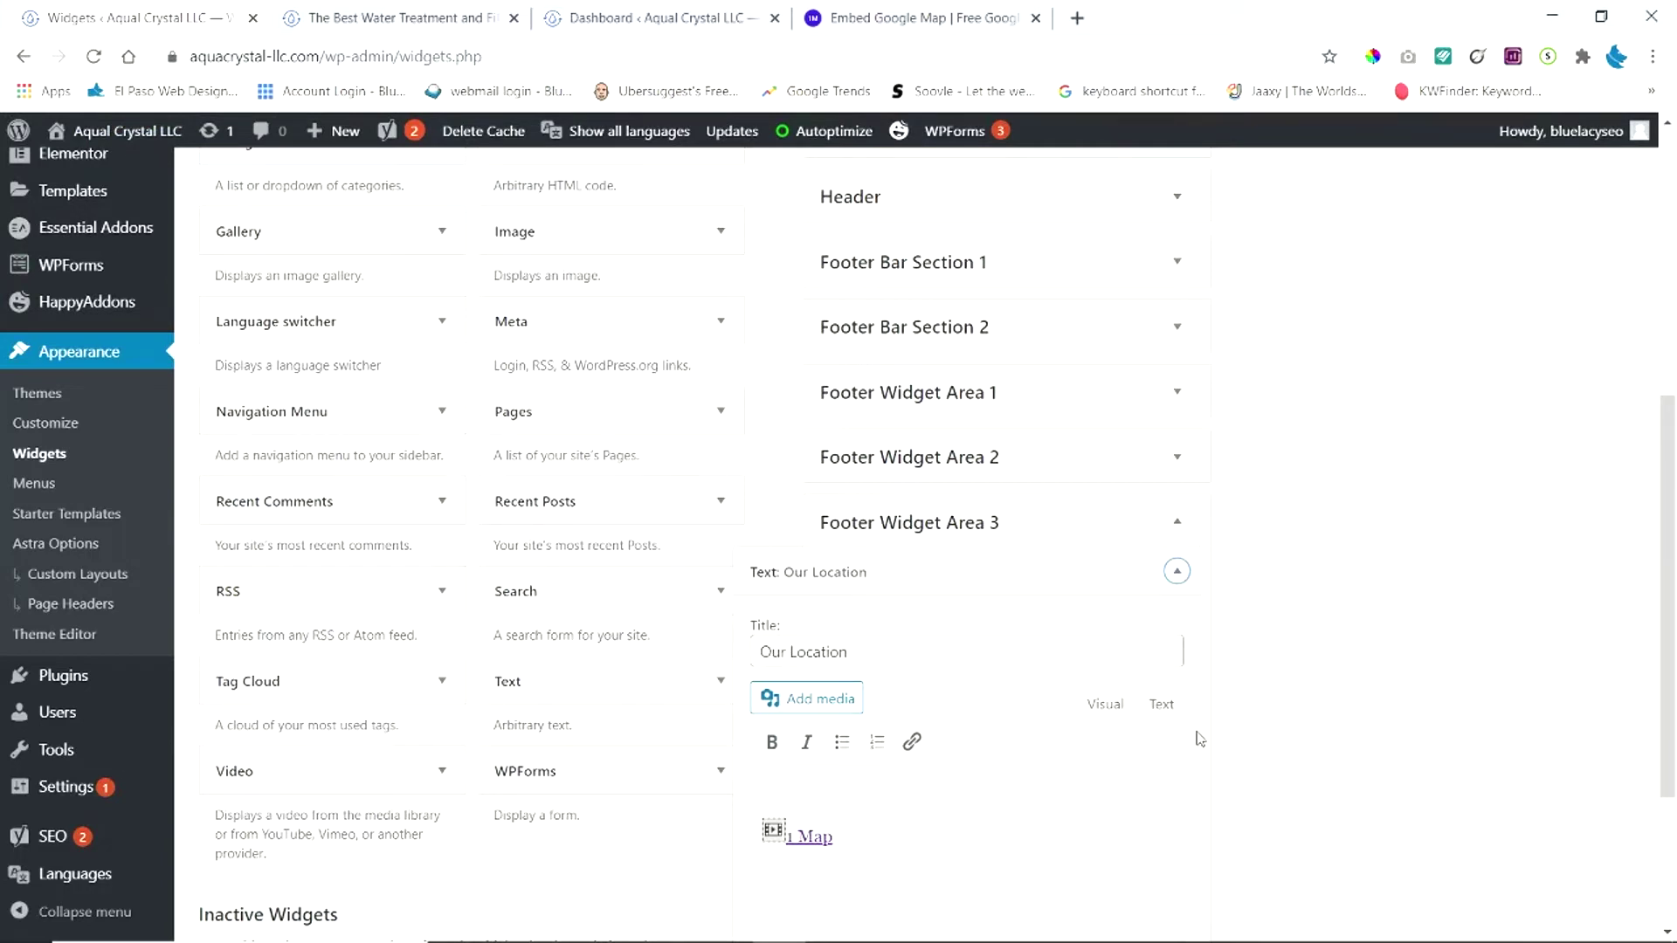
left_click_drag(1668, 494, 1668, 607)
left_click(906, 555)
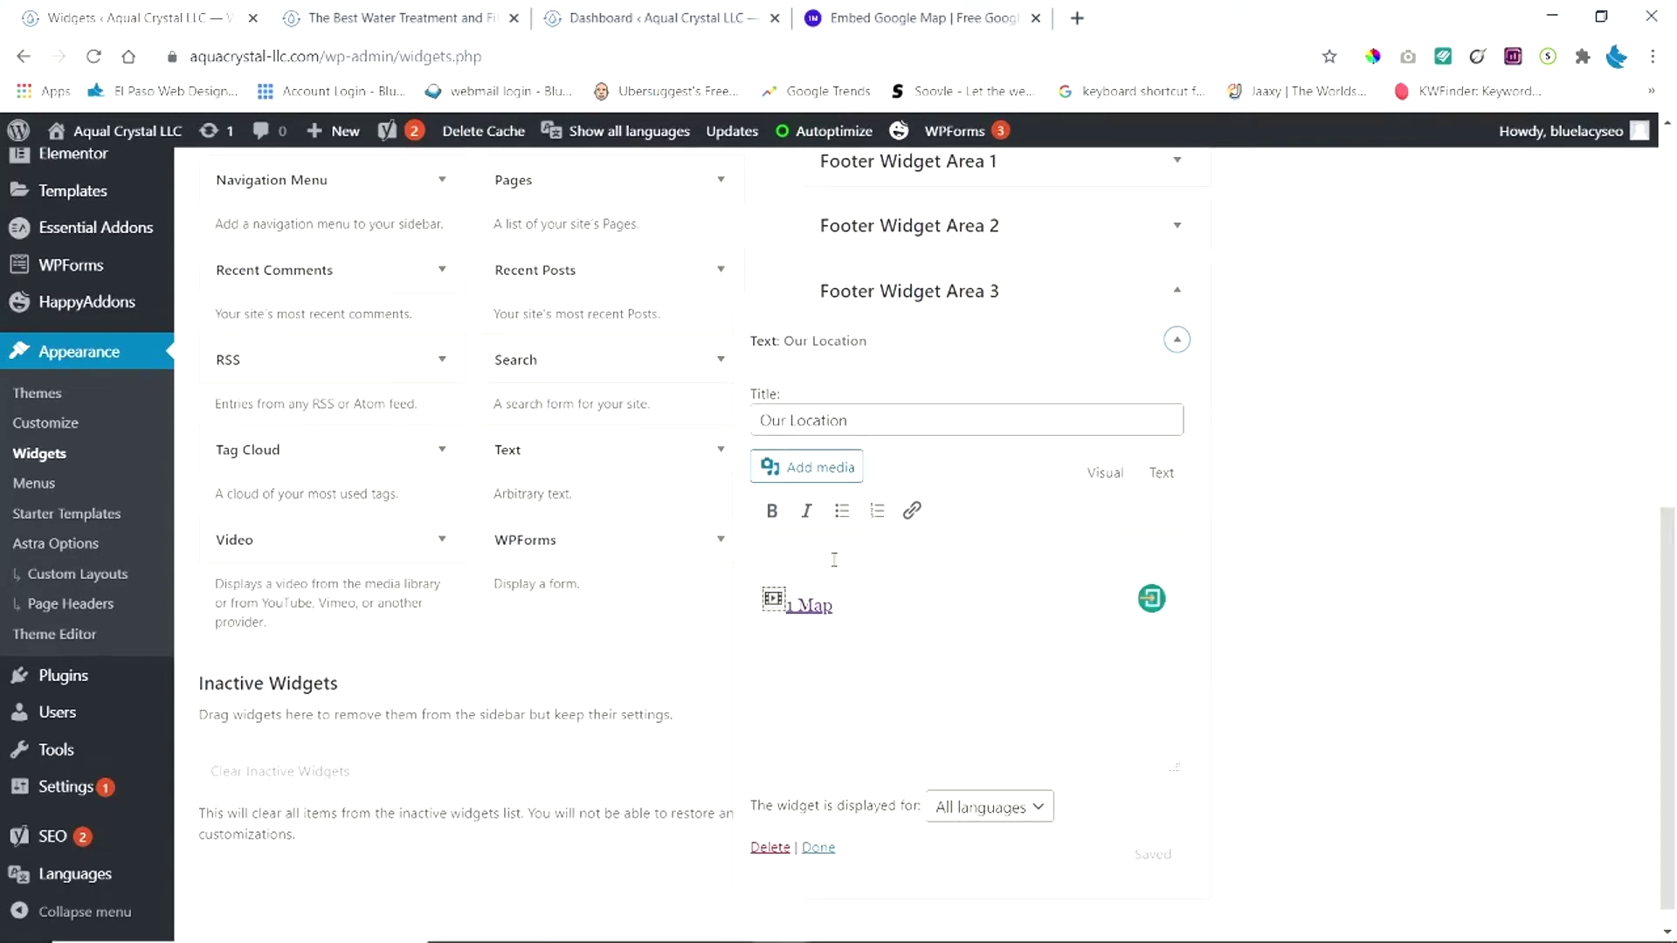
left_click(1159, 481)
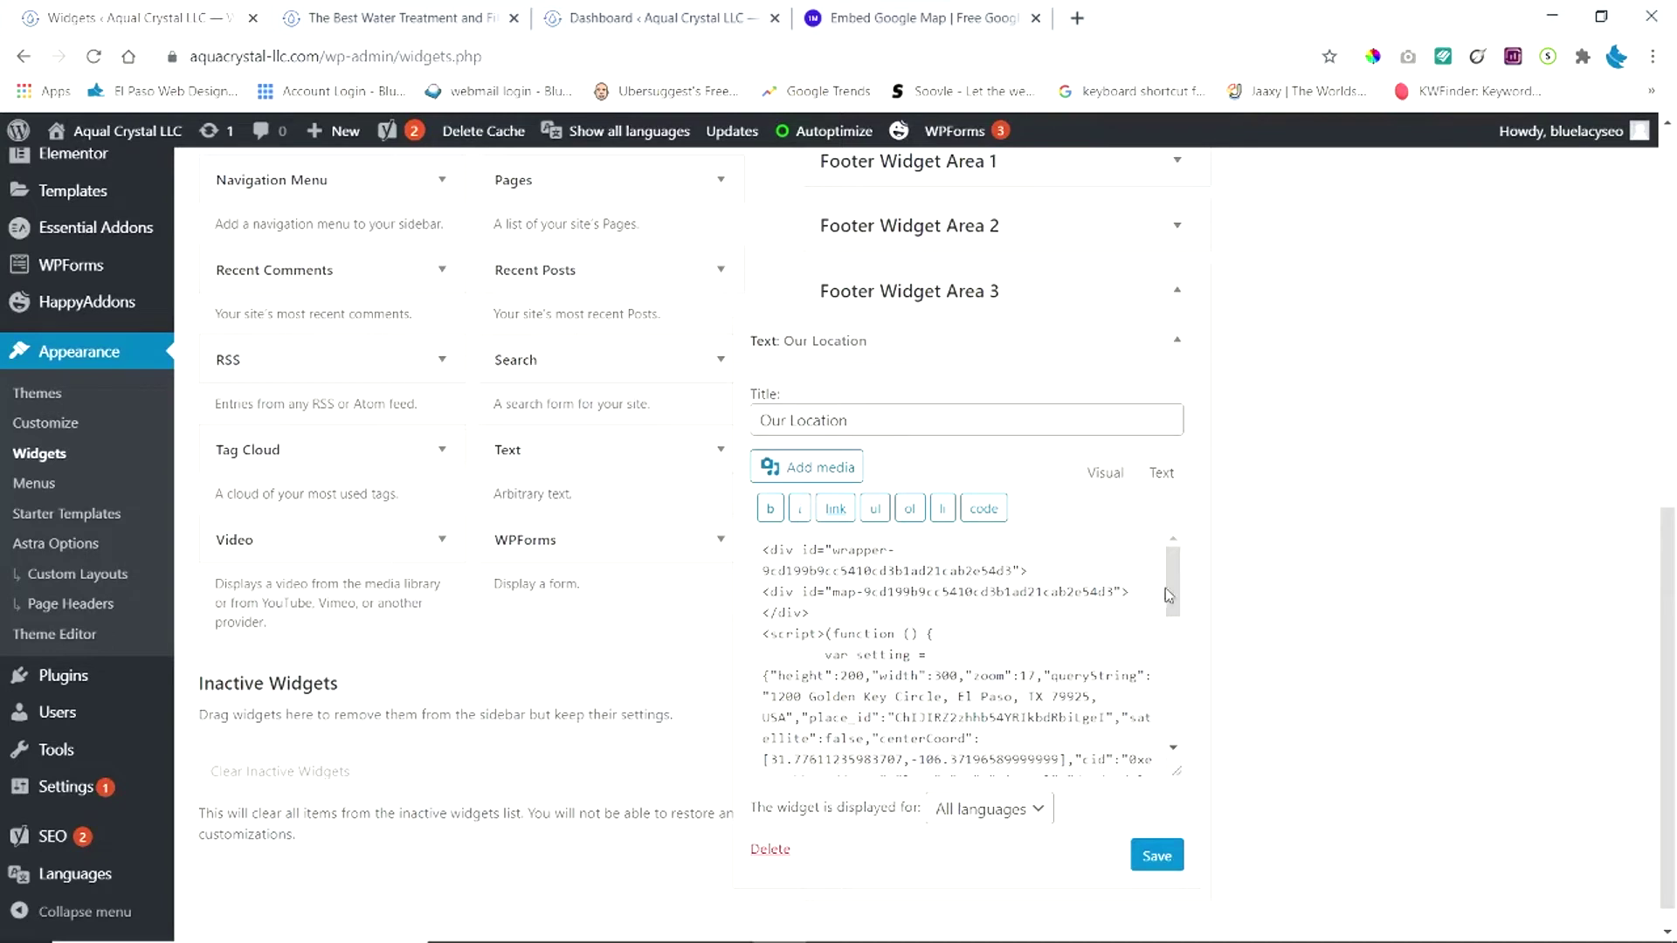
left_click_drag(1172, 596, 1170, 556)
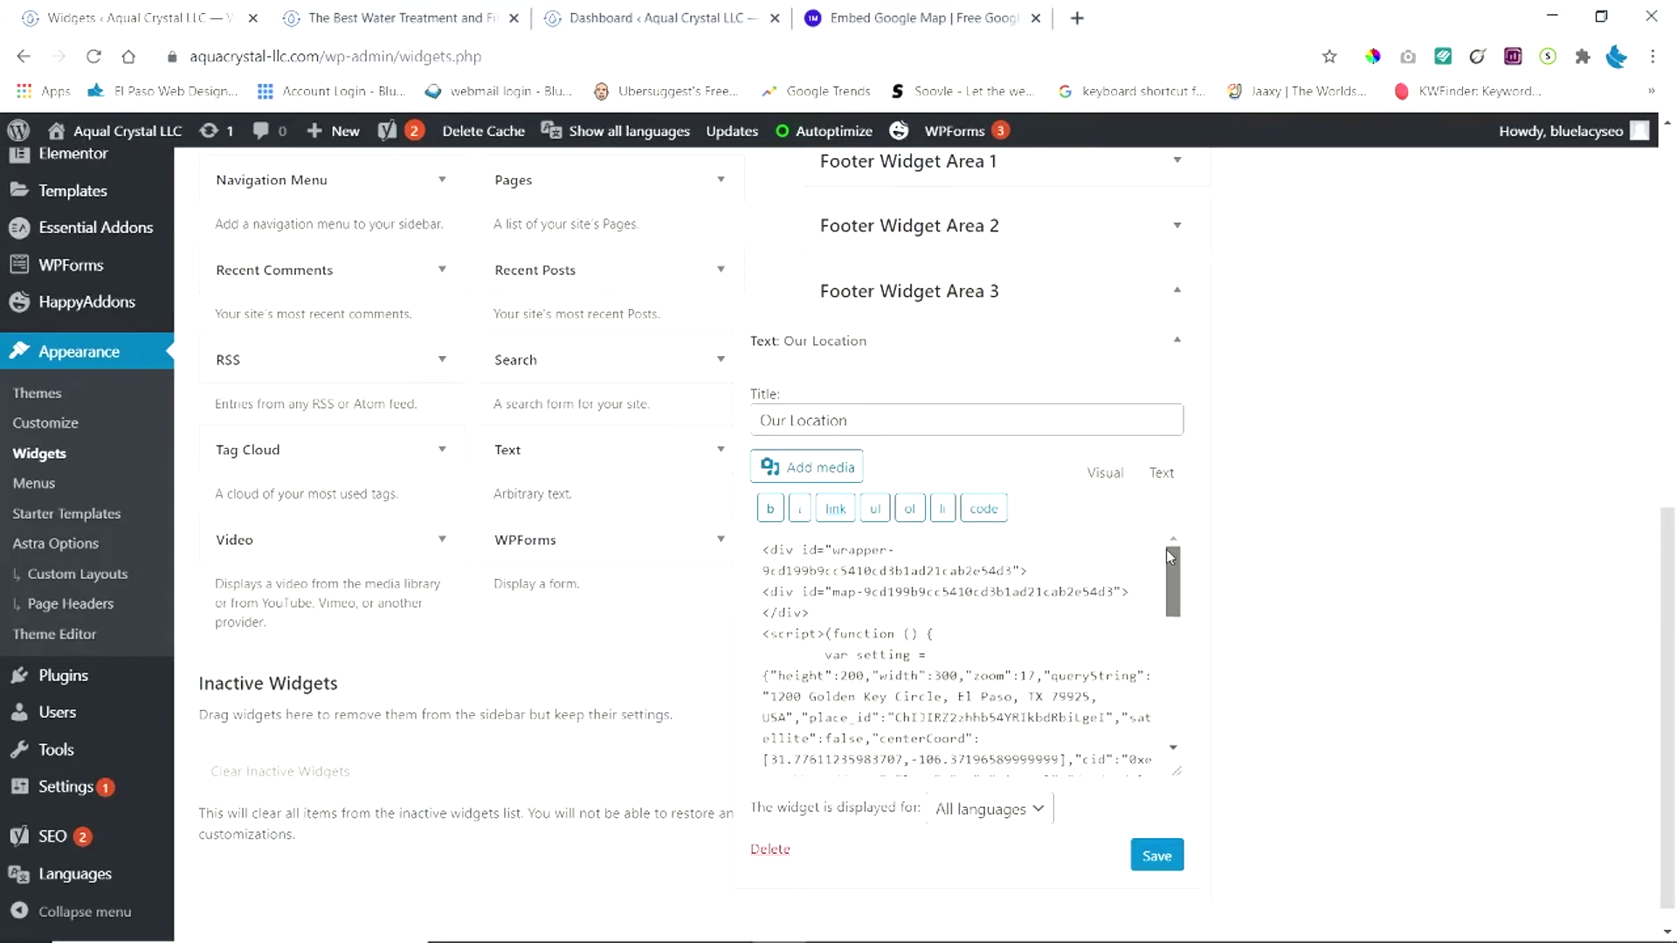
left_click(861, 418)
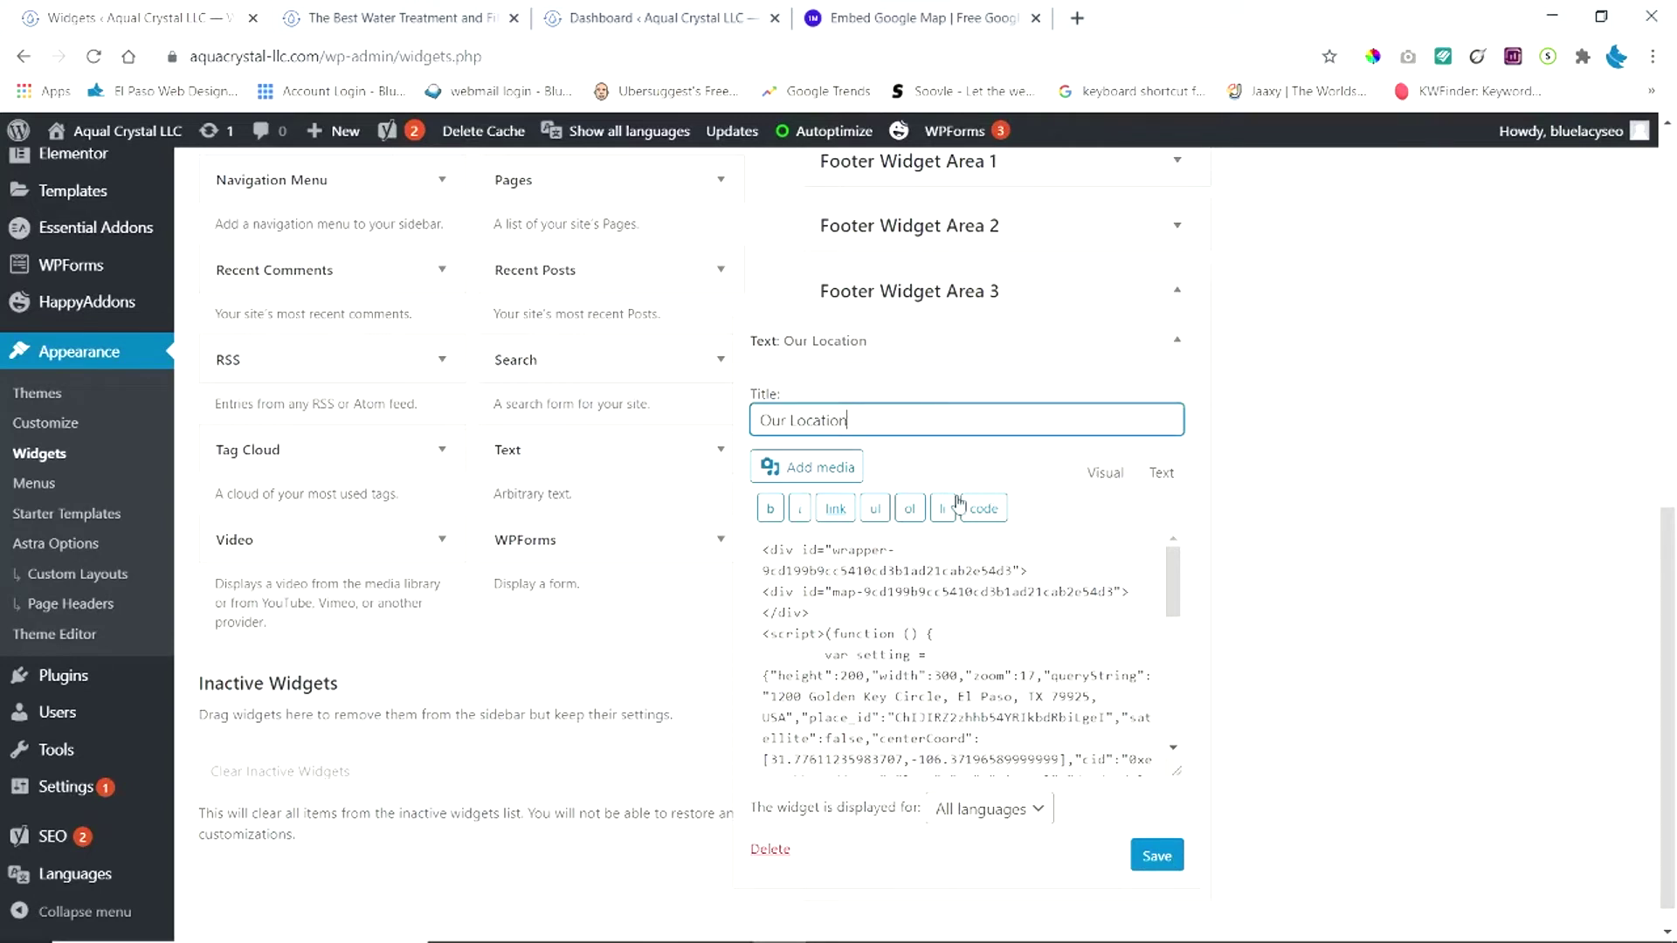
left_click(902, 470)
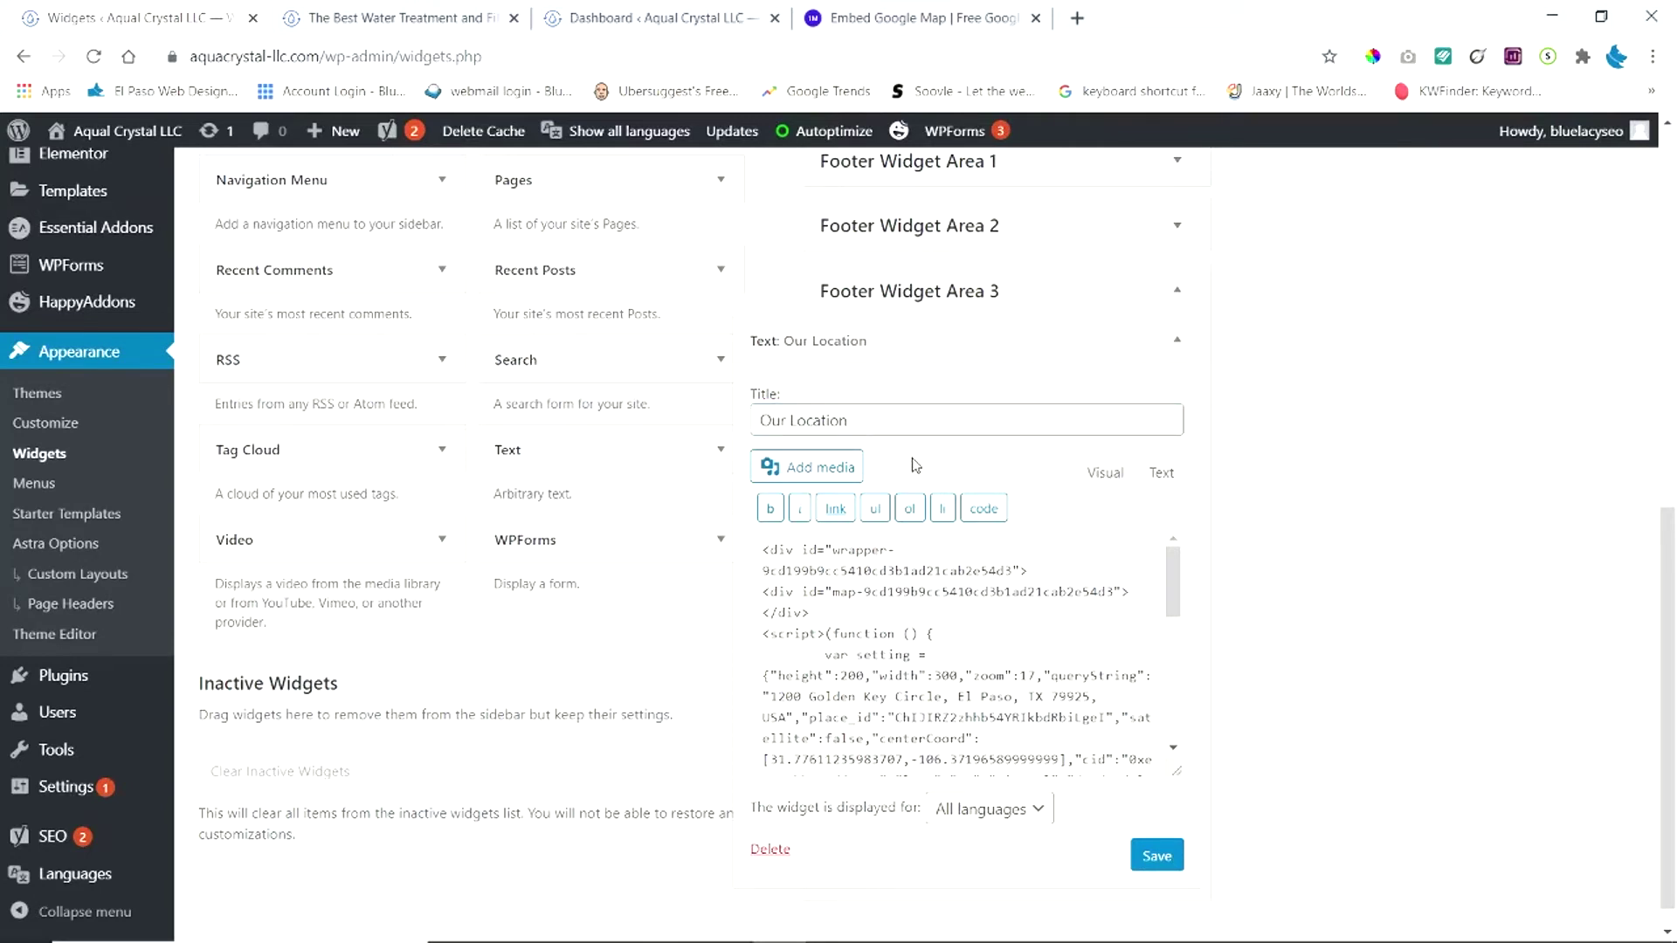
left_click(599, 17)
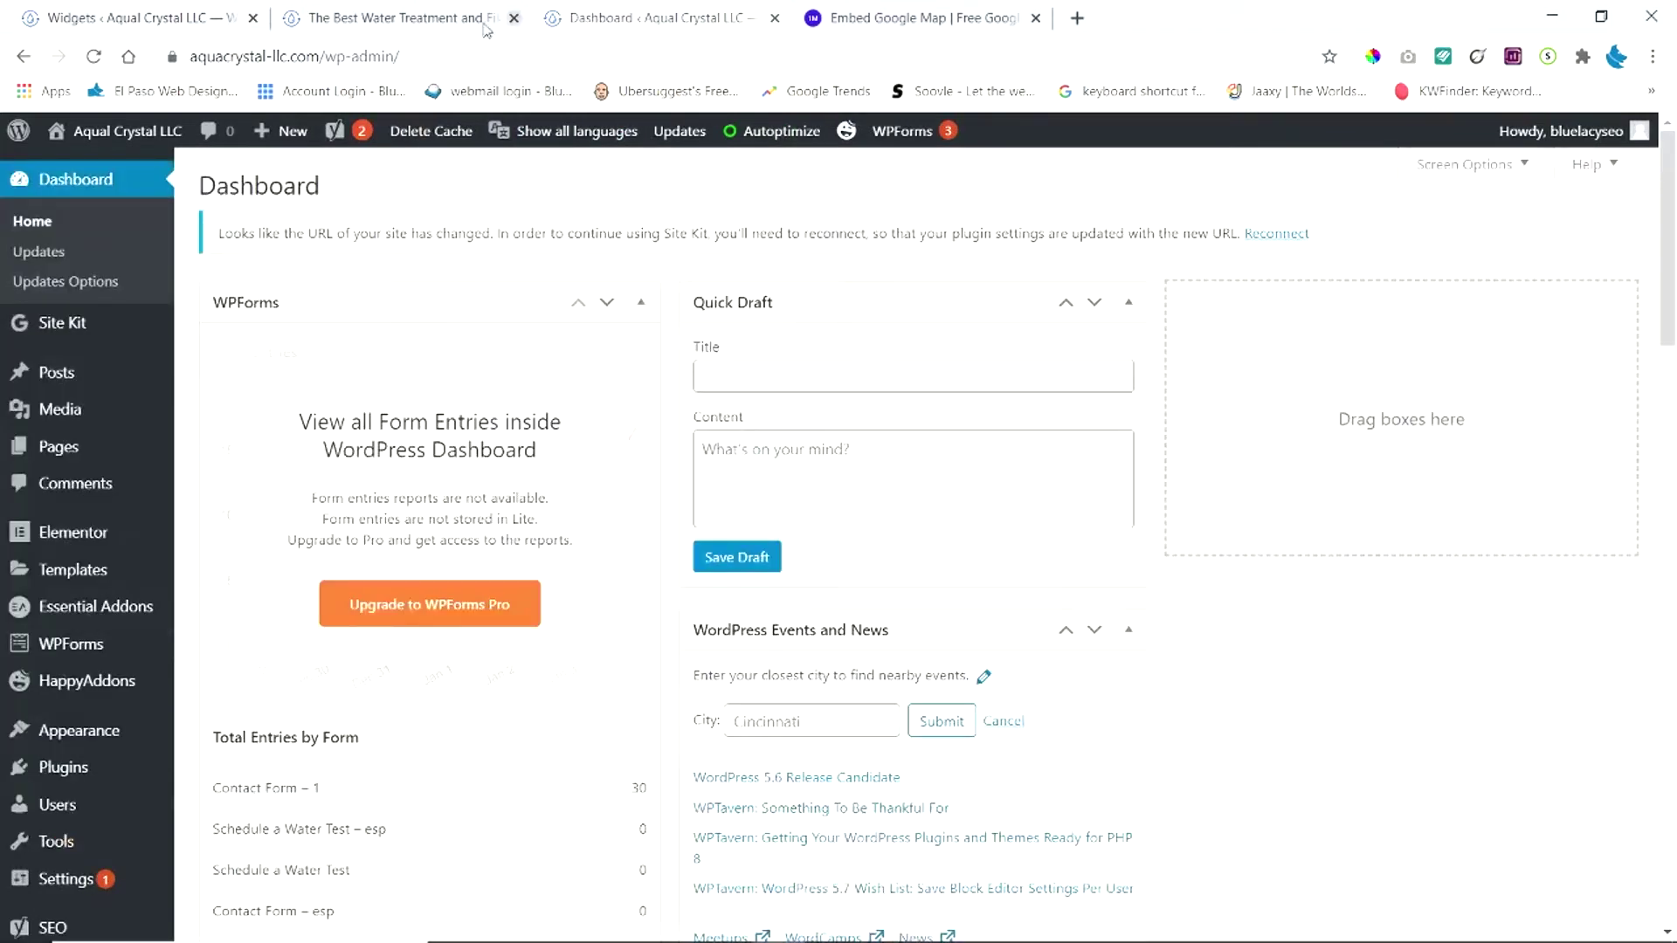
Open Appearance > Customize > Footer > Footer Widgets and scroll the preview to the footer map
mouse_move(76, 741)
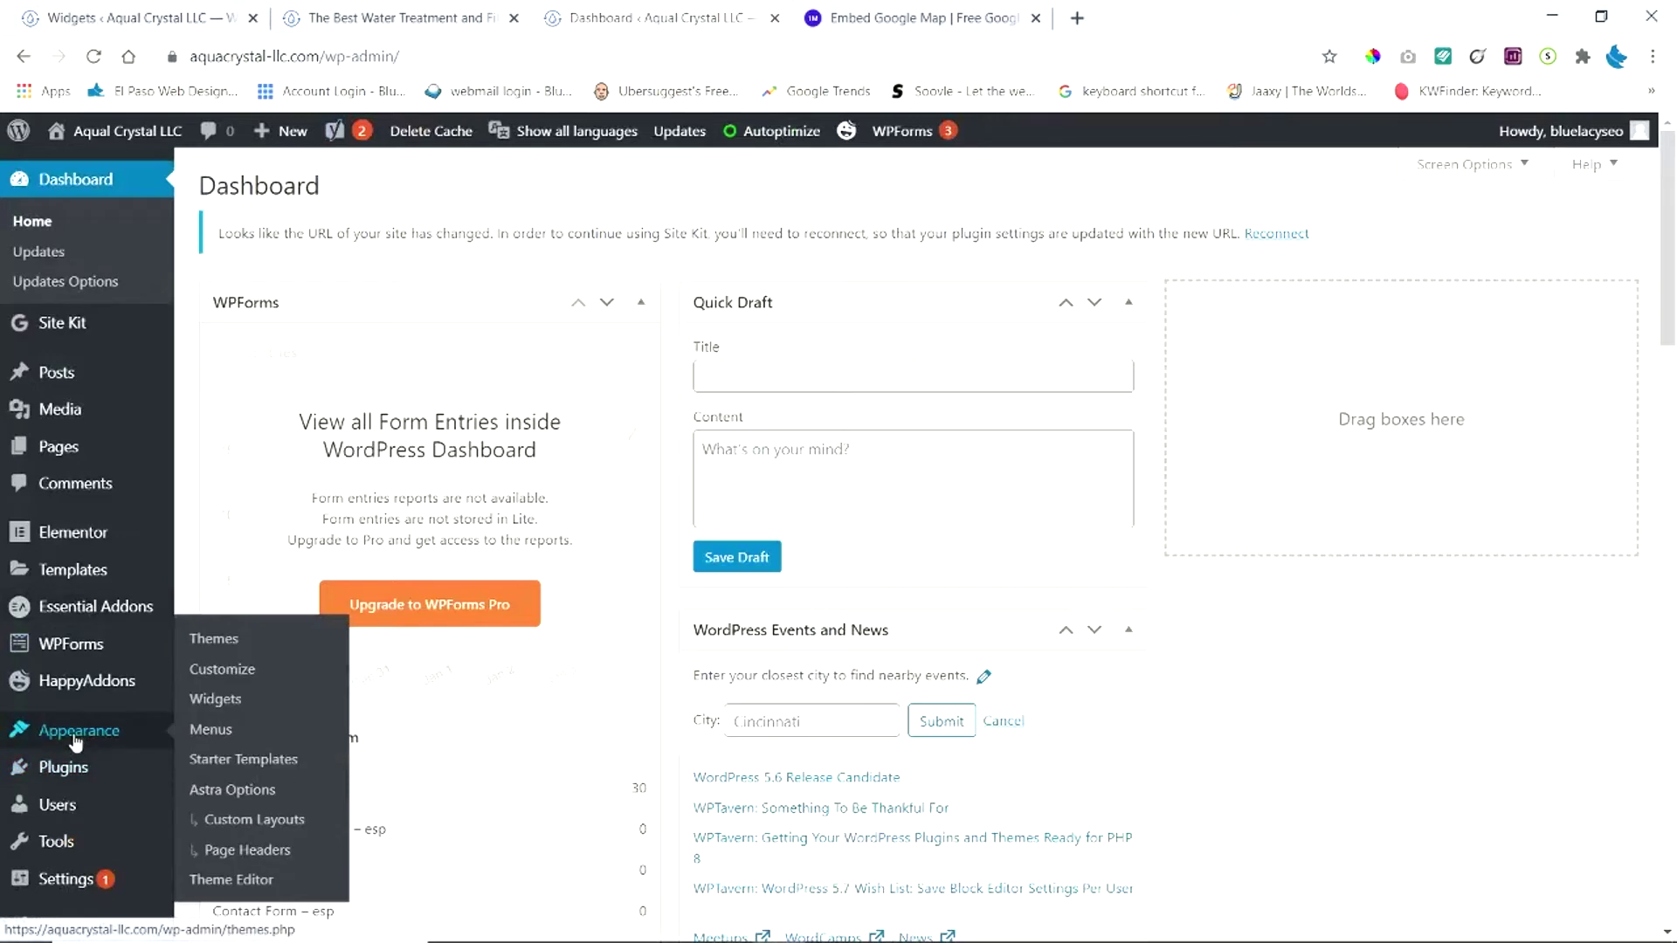
left_click(231, 671)
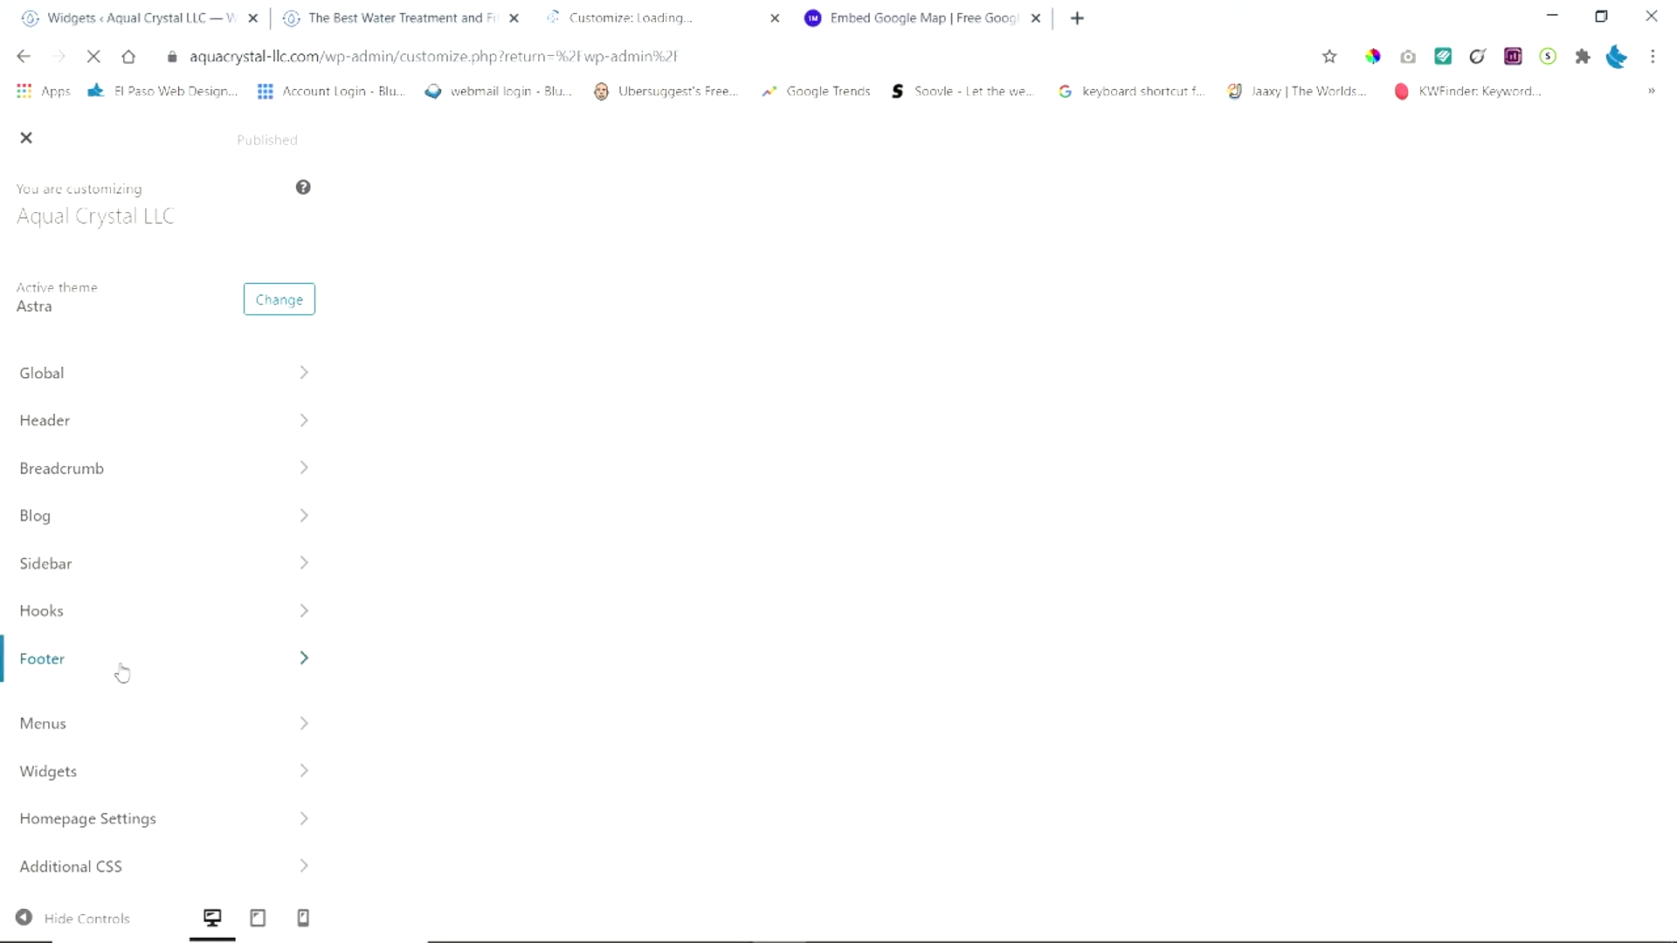
left_click(307, 658)
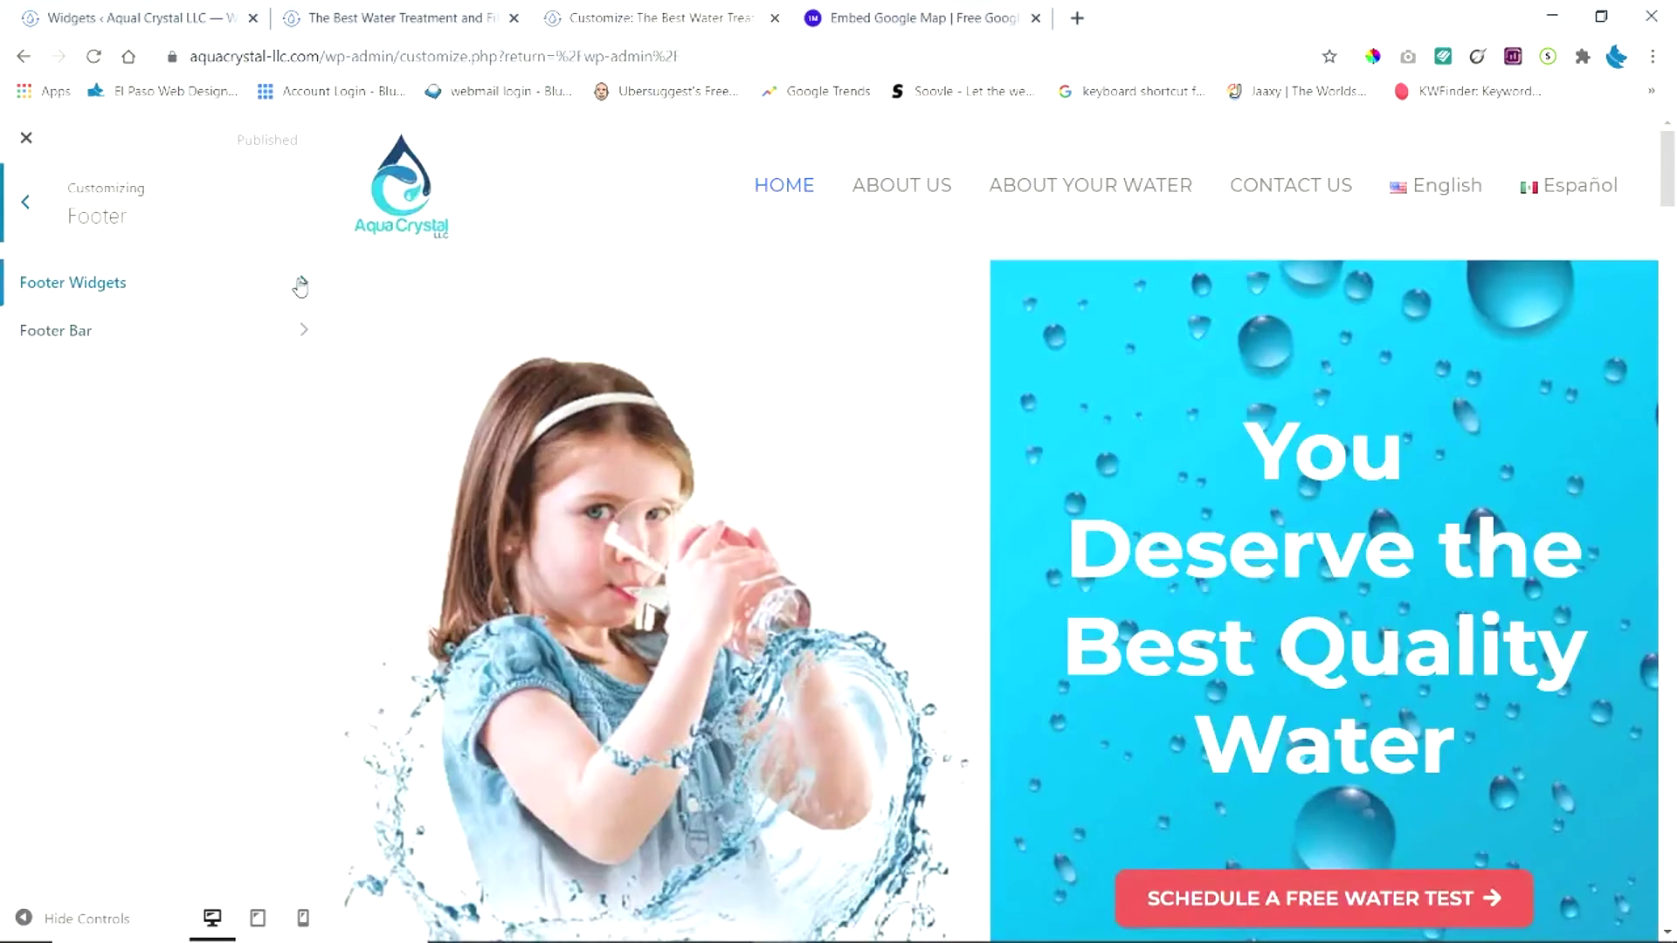
left_click(302, 282)
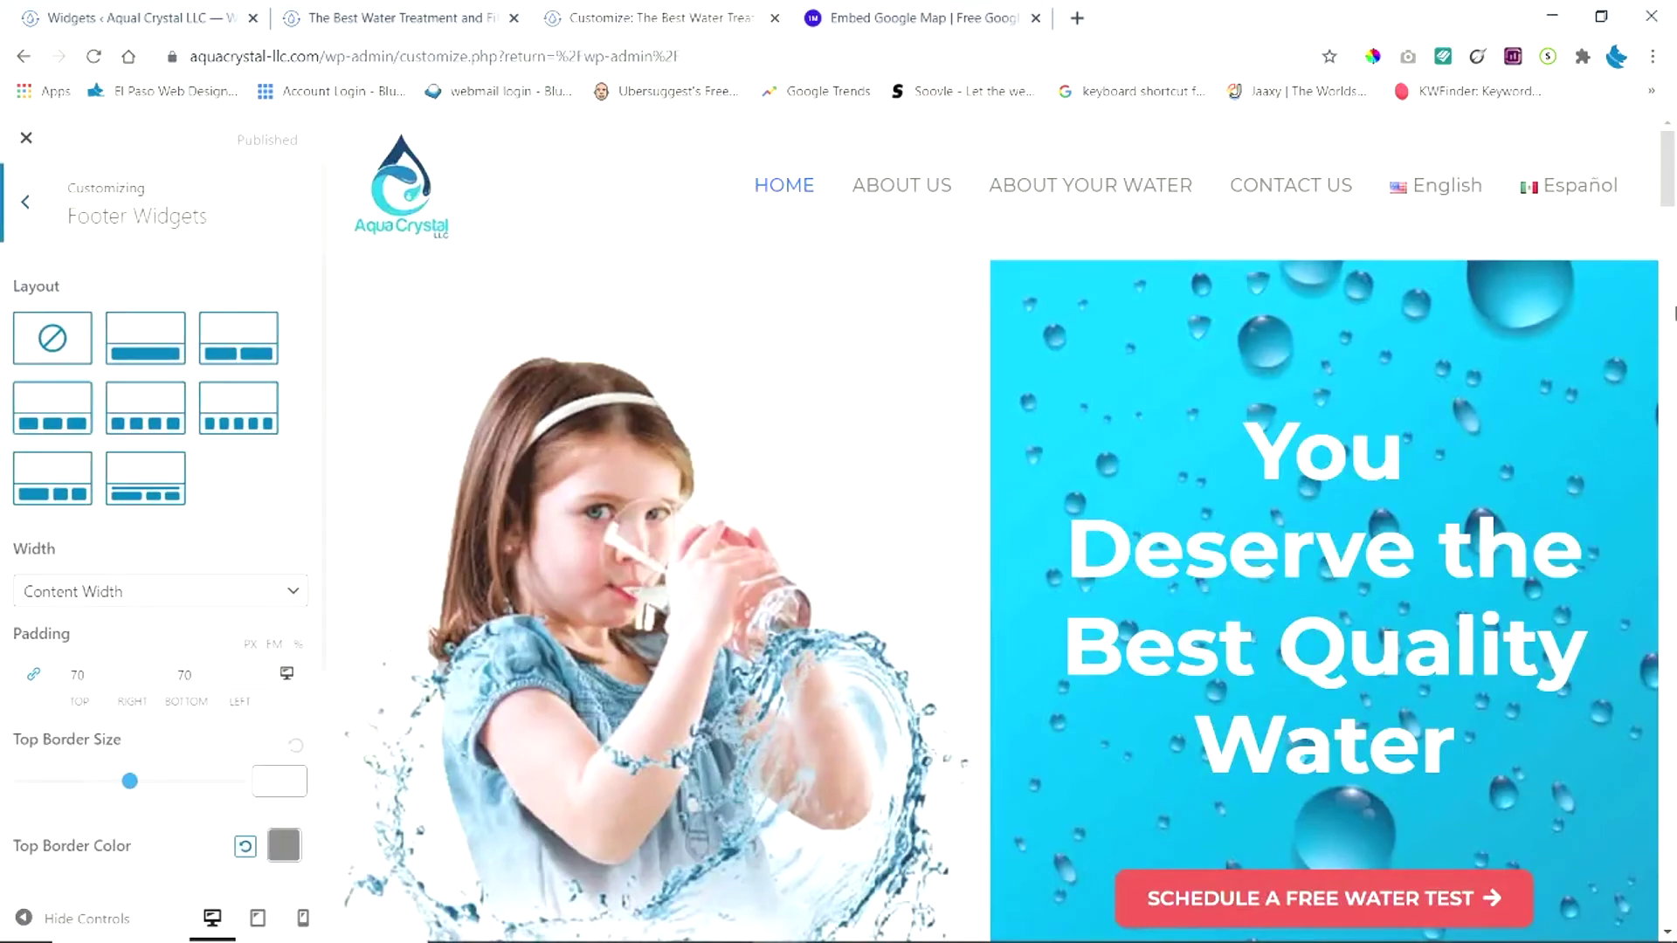
left_click_drag(1667, 197, 1673, 917)
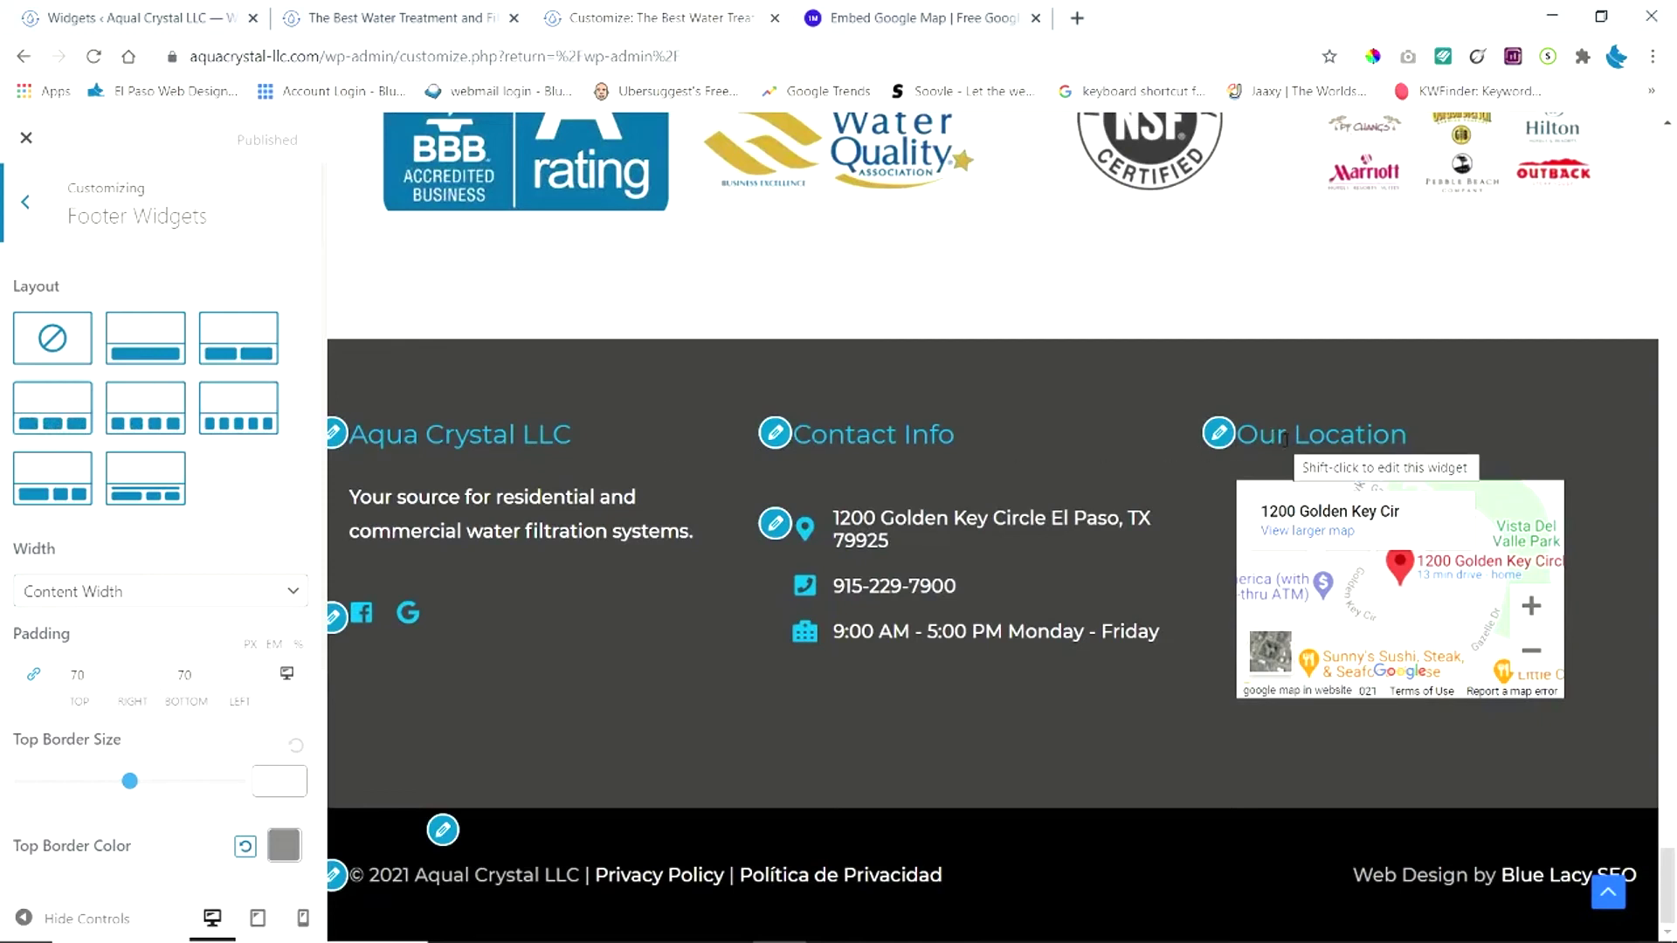
Edit the Our Location widget from the preview and view its embed code in the Text tab
left_click(1220, 433)
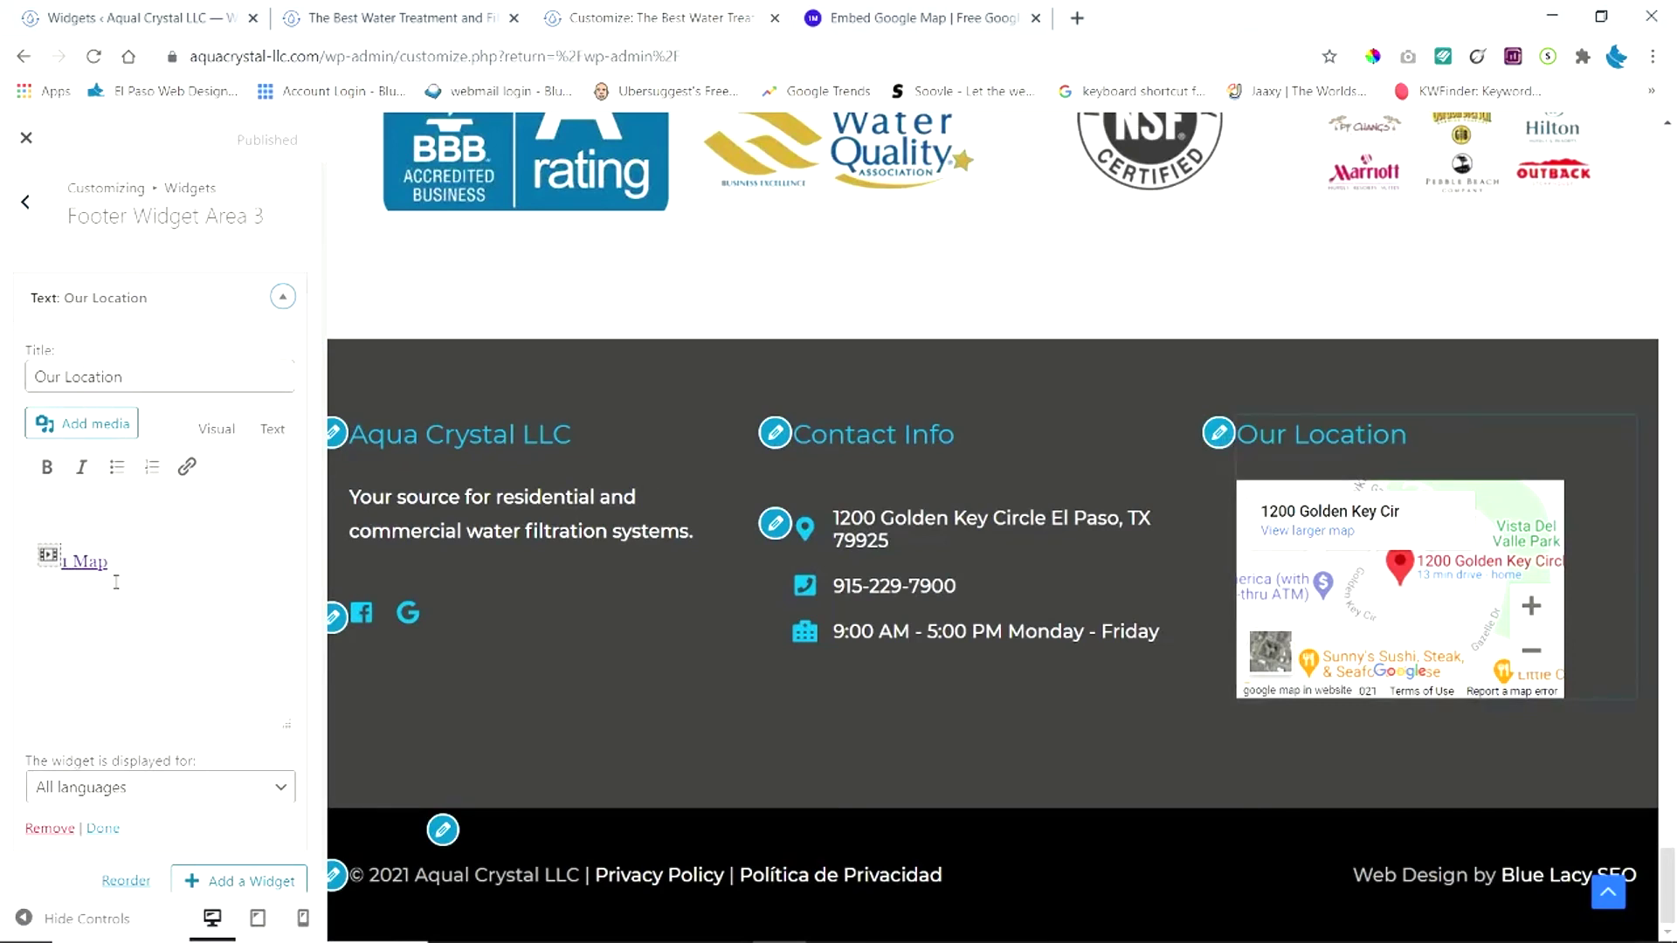
left_click(272, 428)
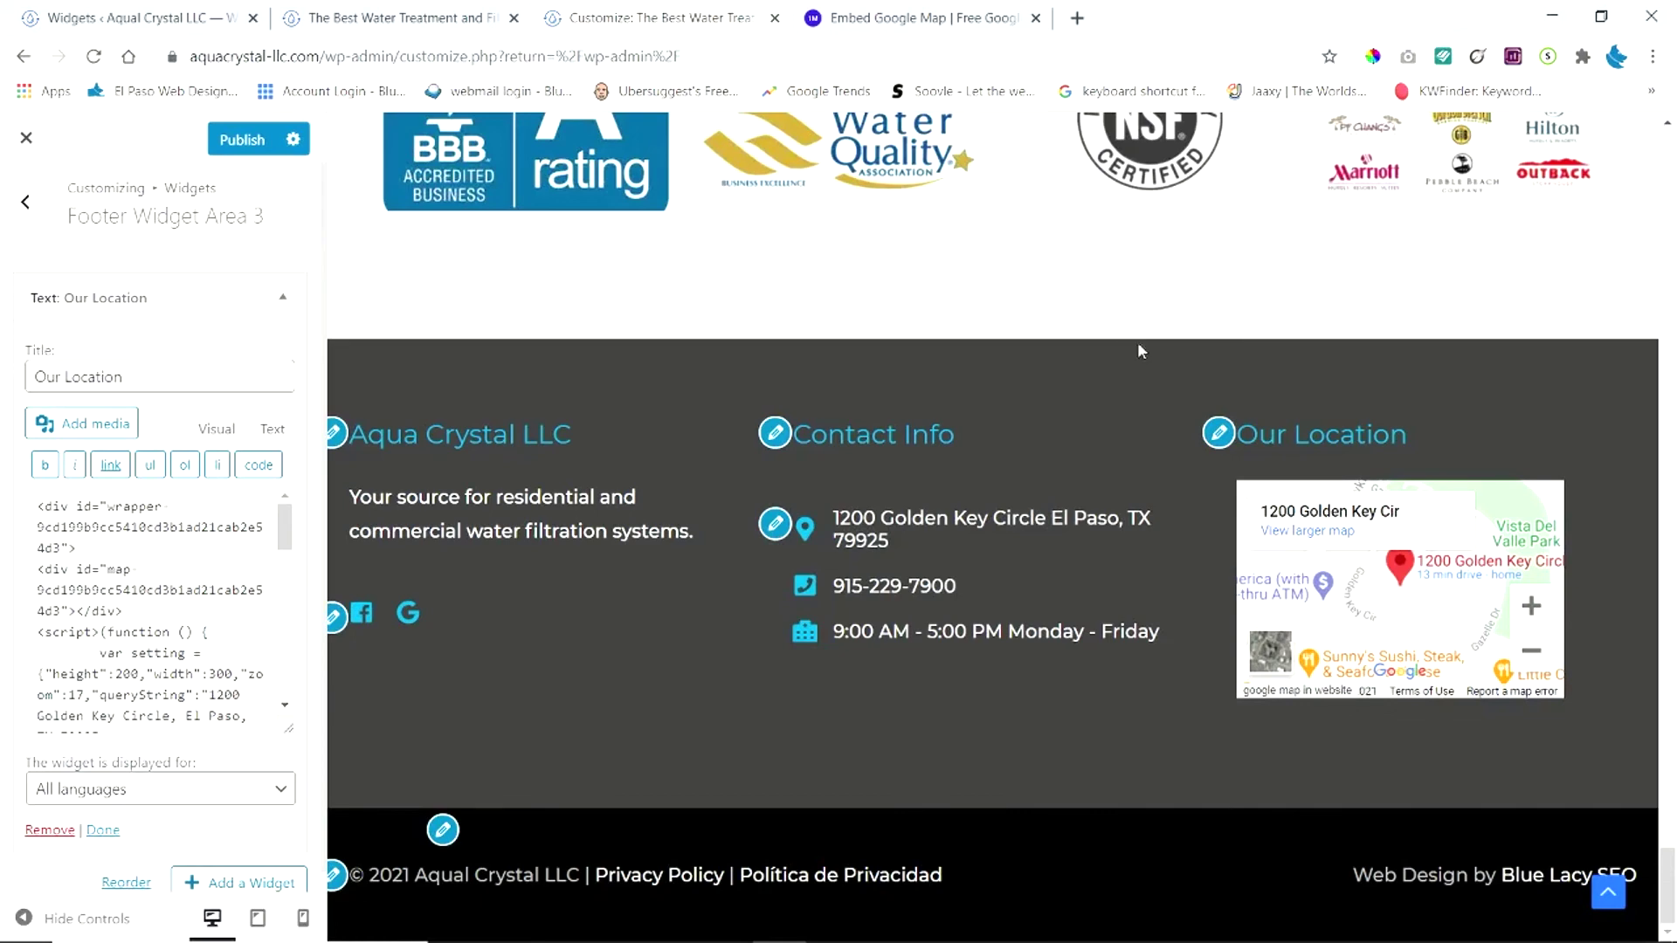
left_click(330, 19)
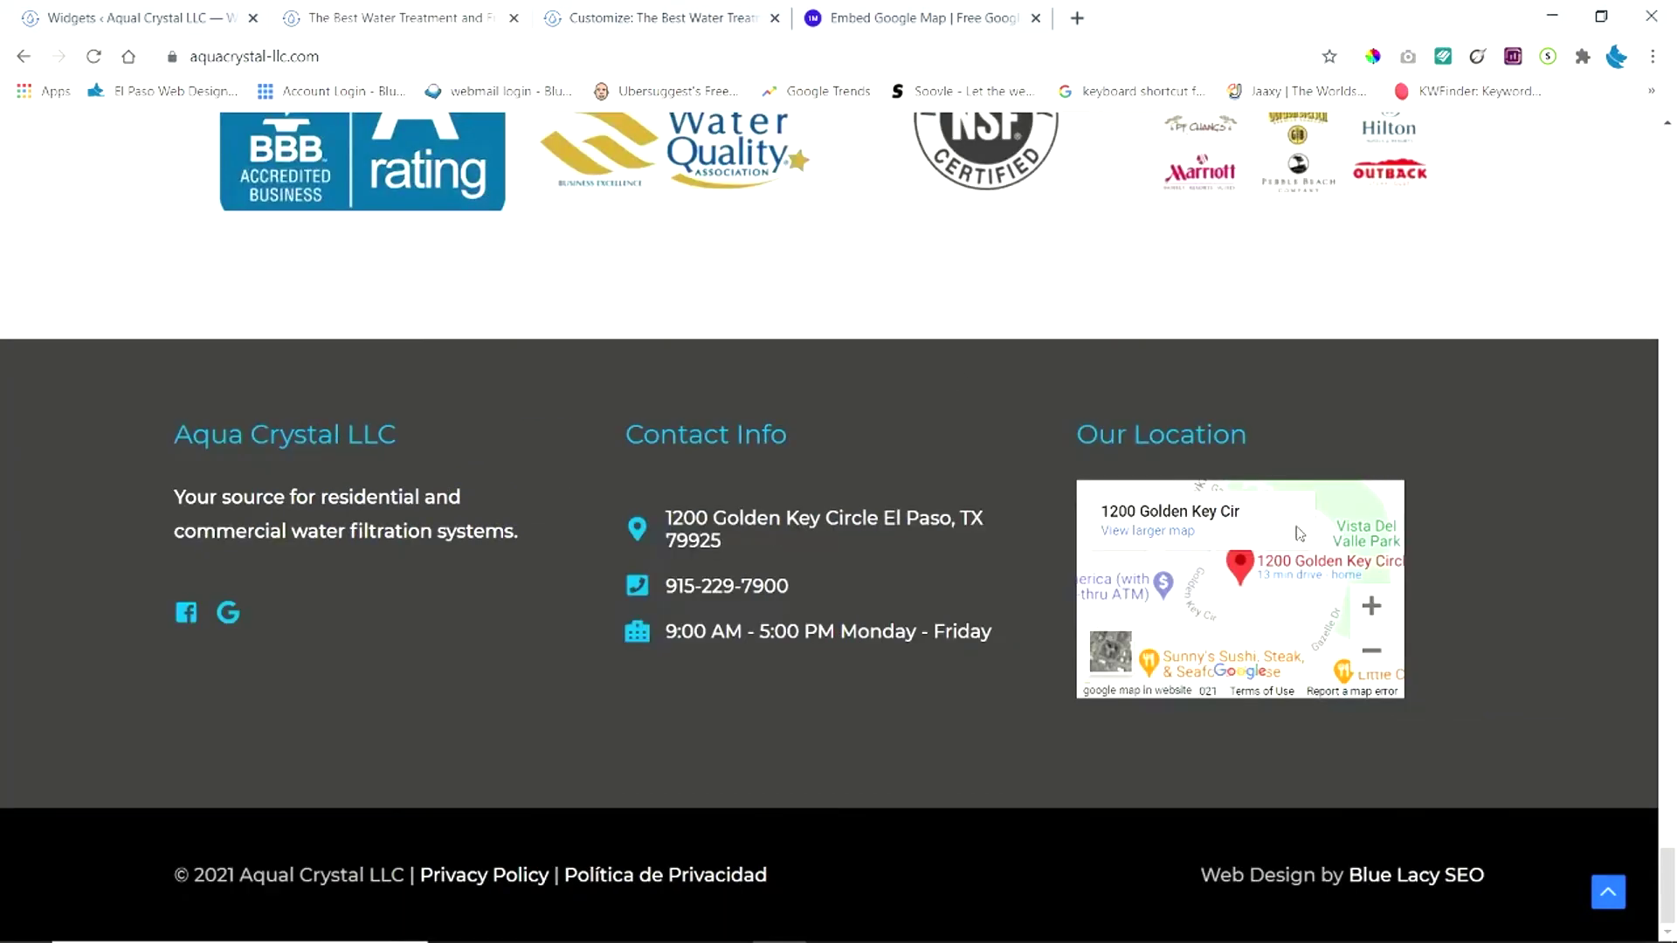